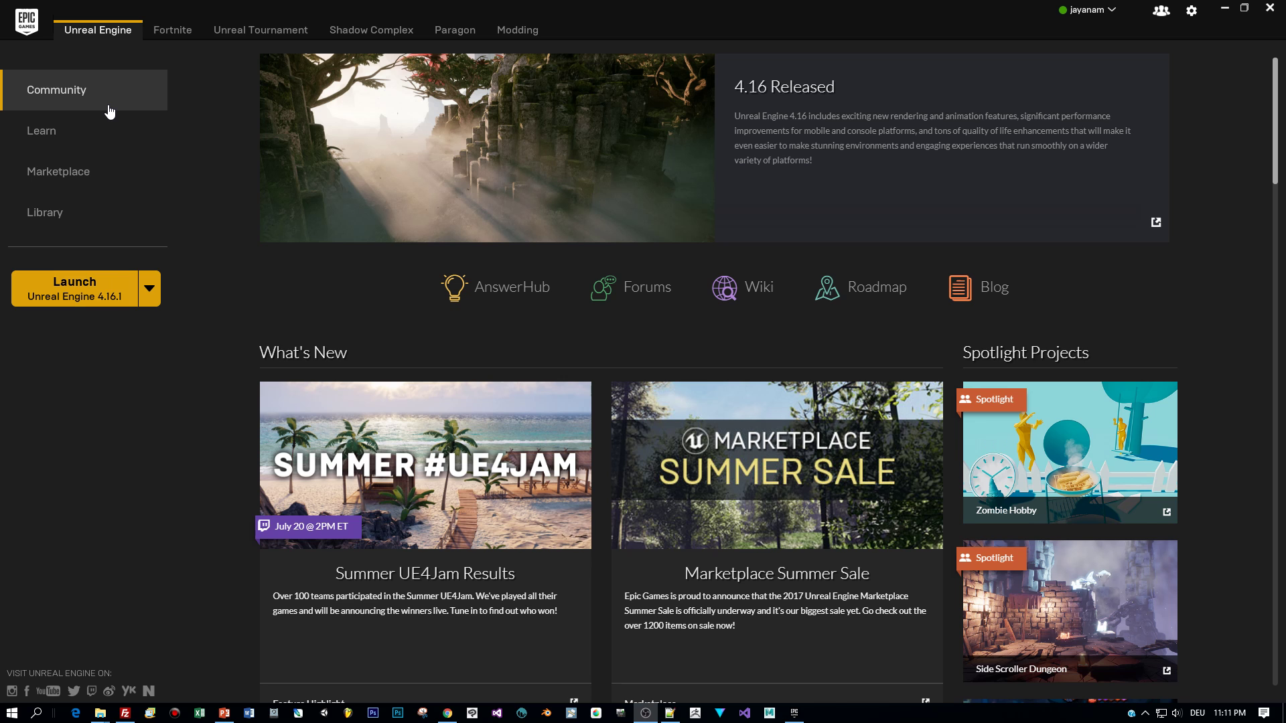
Search the Marketplace for 'artv1' to find the free ARTv1 plugin by Epic Games
left_click(101, 172)
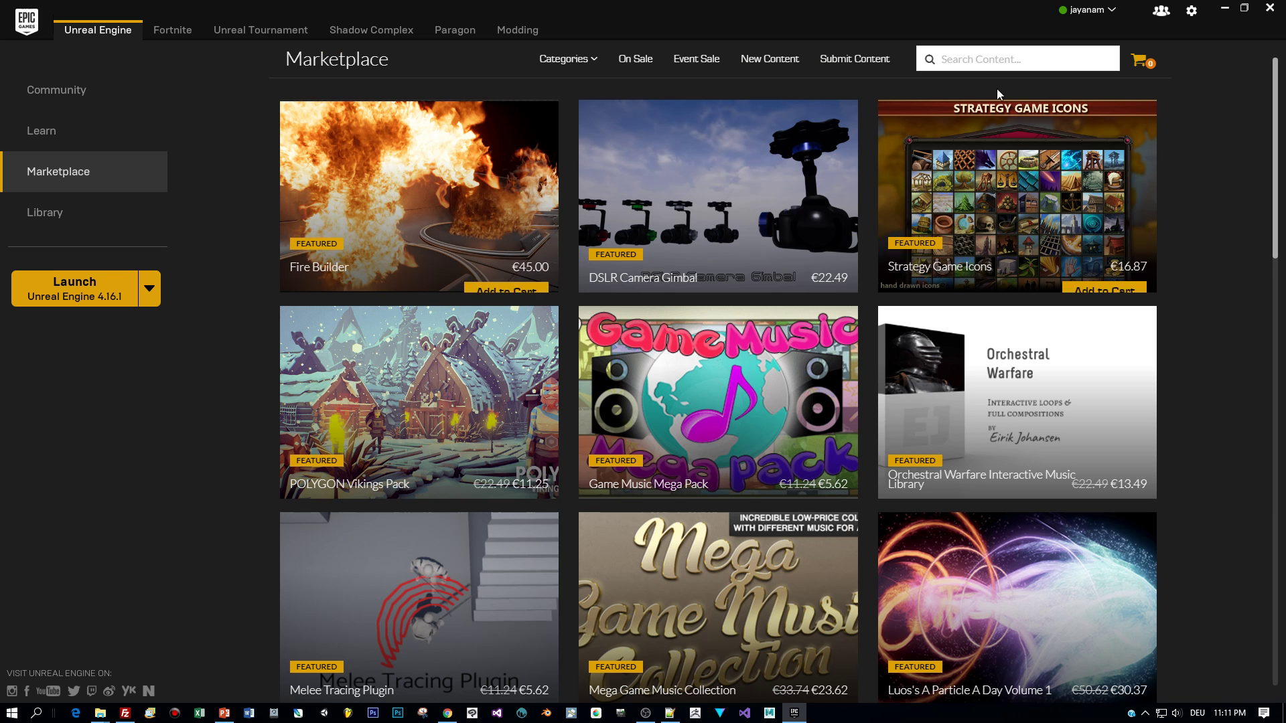
left_click(982, 63)
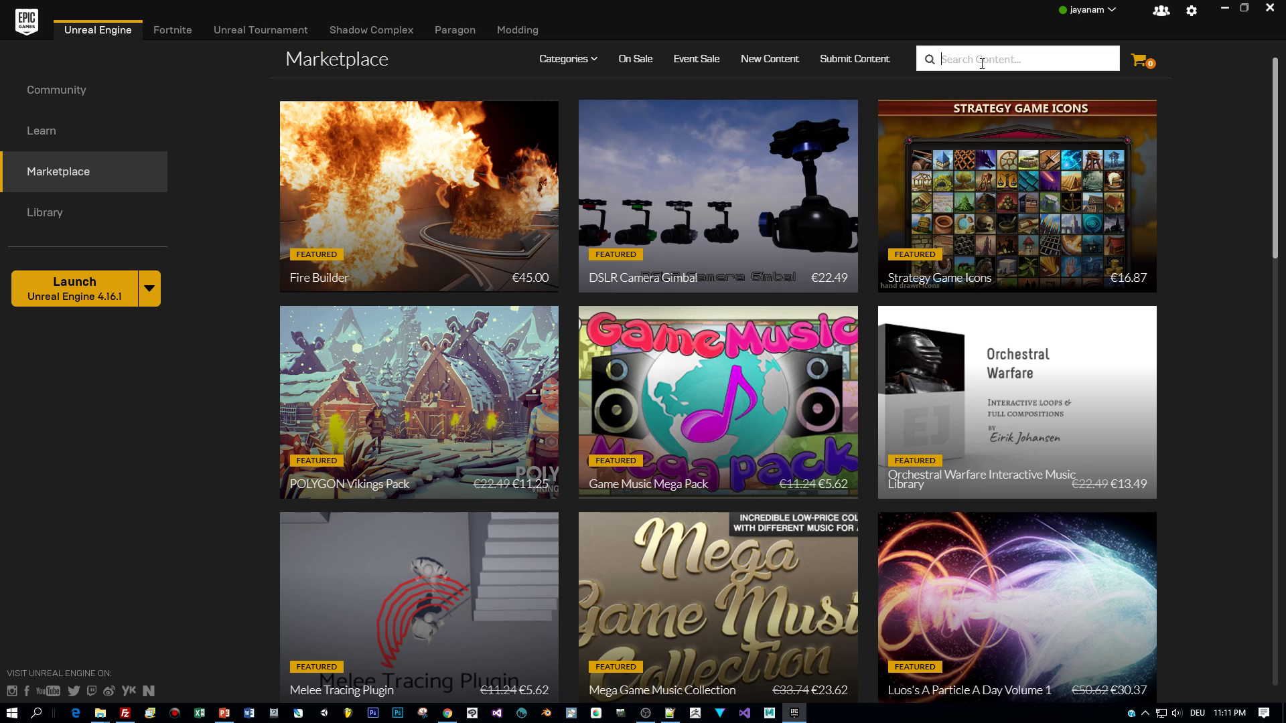
type("art")
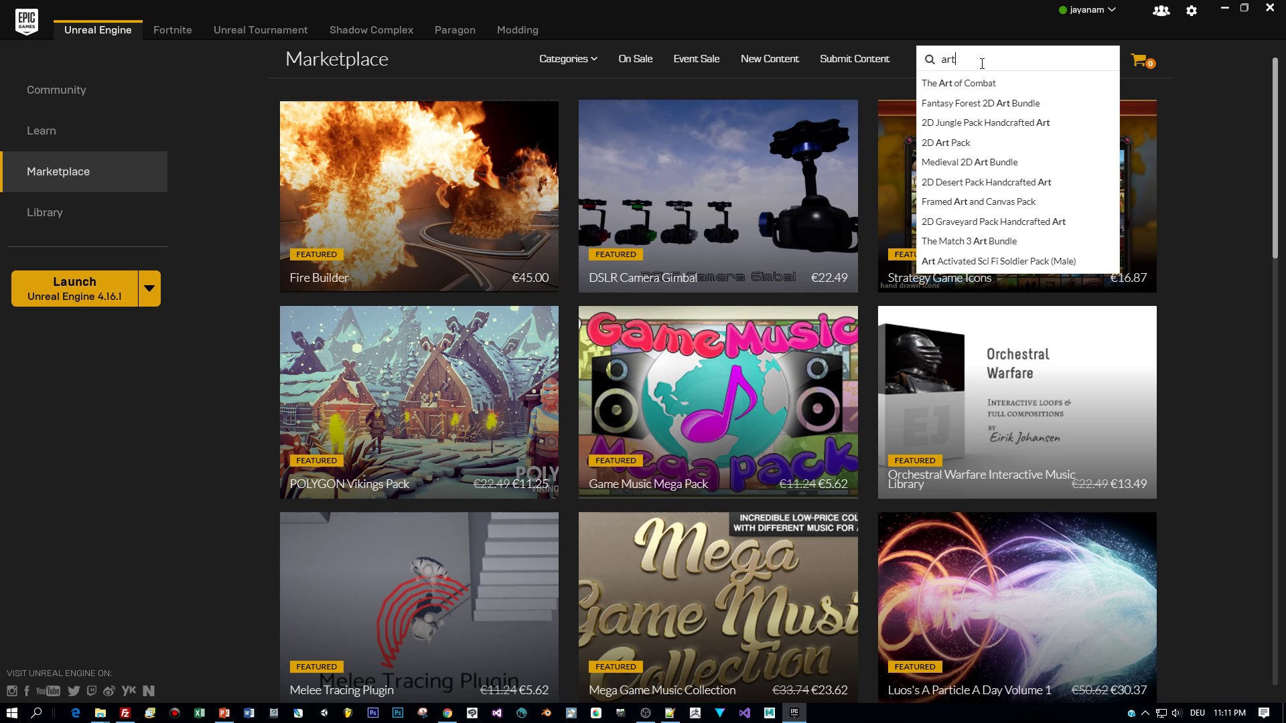
type("v1")
key("Return")
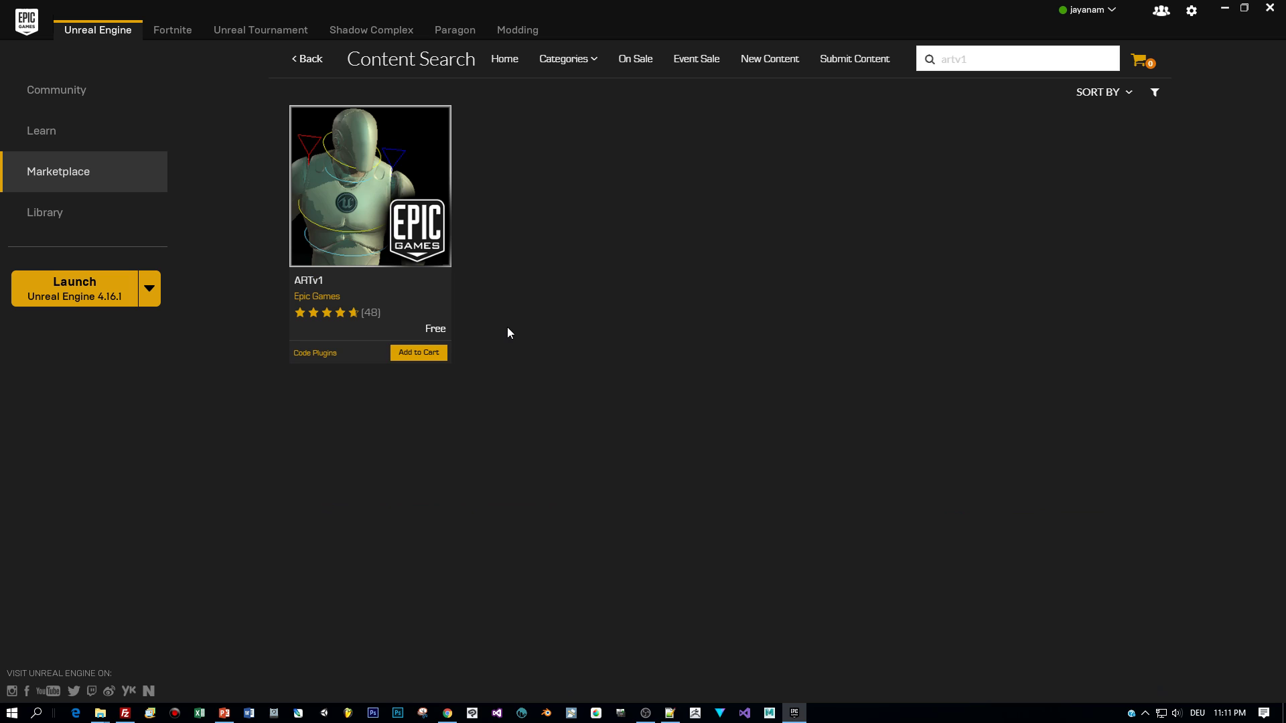
Add ARTv1 to the cart and check out the free plugin
left_click(410, 354)
left_click(1142, 65)
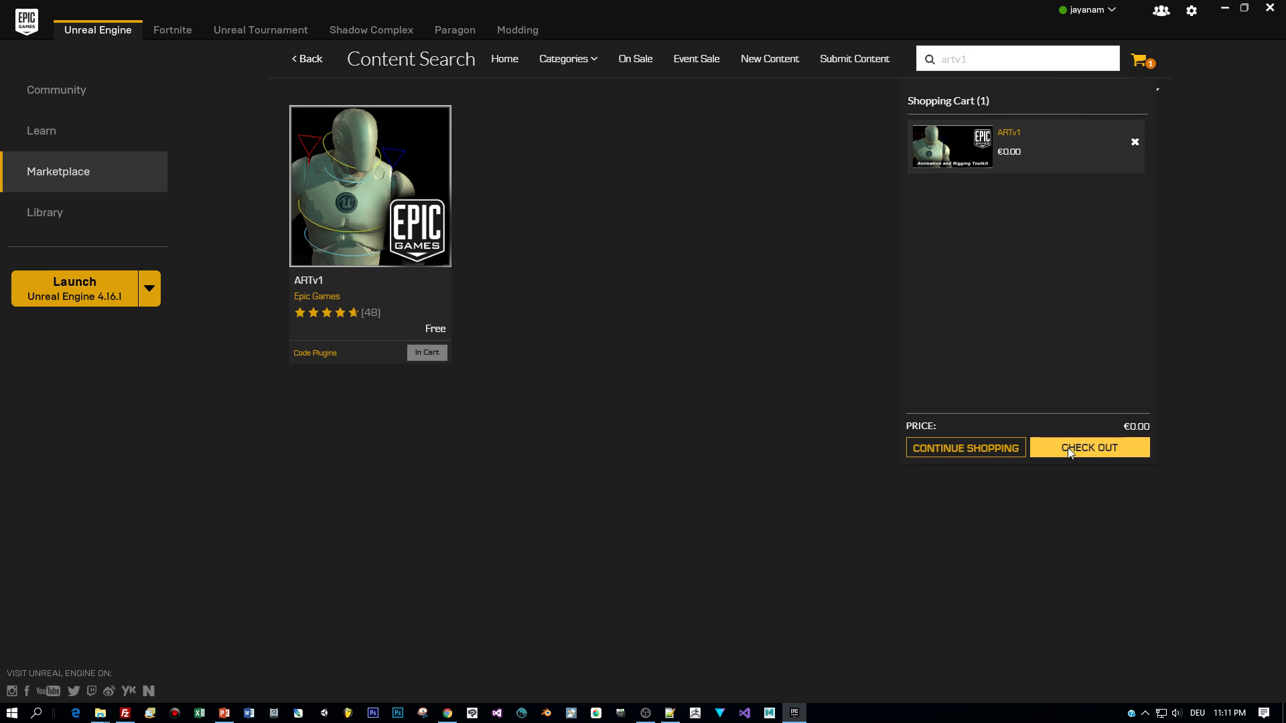
left_click(1076, 451)
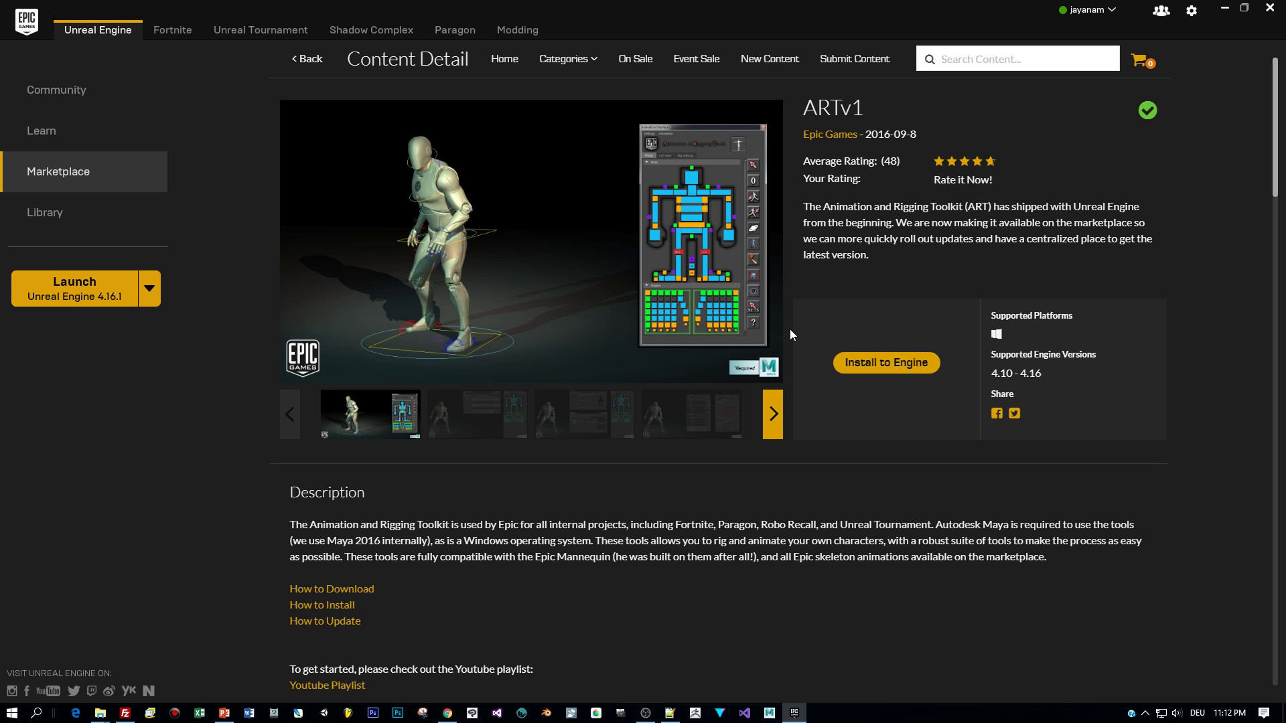
Install ARTv1 into the Unreal Engine 4.16 slot
left_click(886, 363)
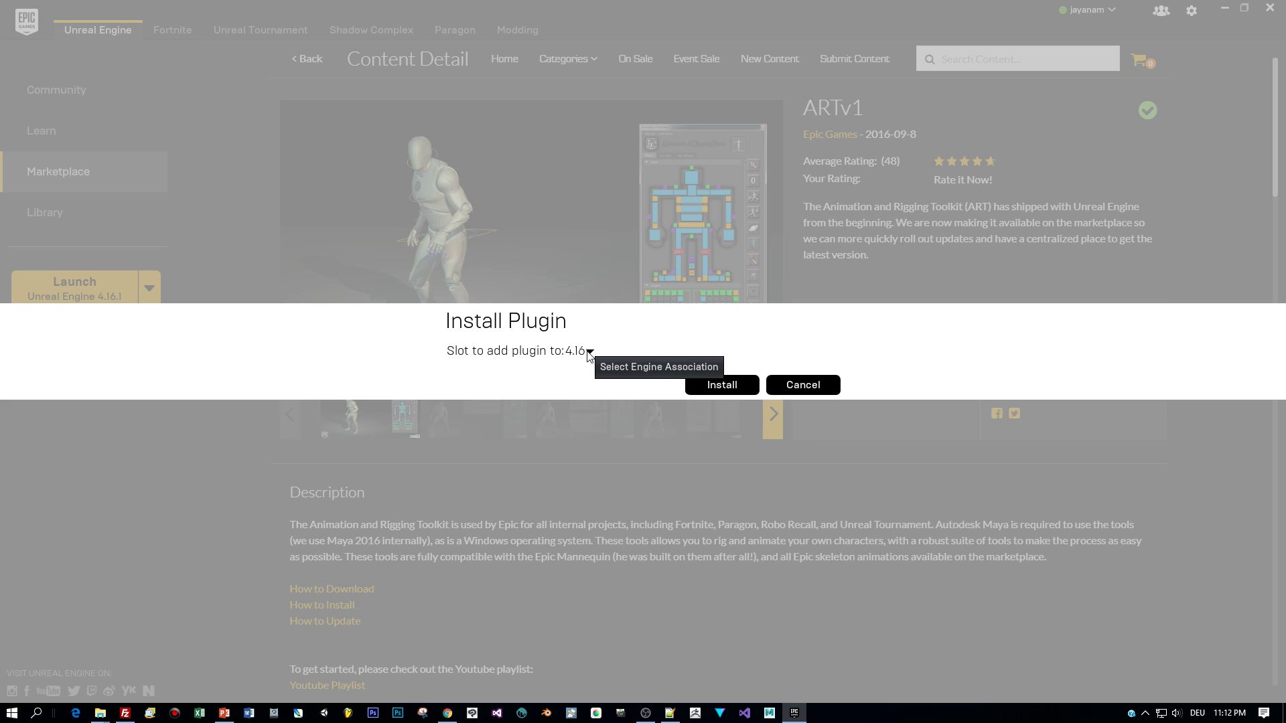
left_click(722, 387)
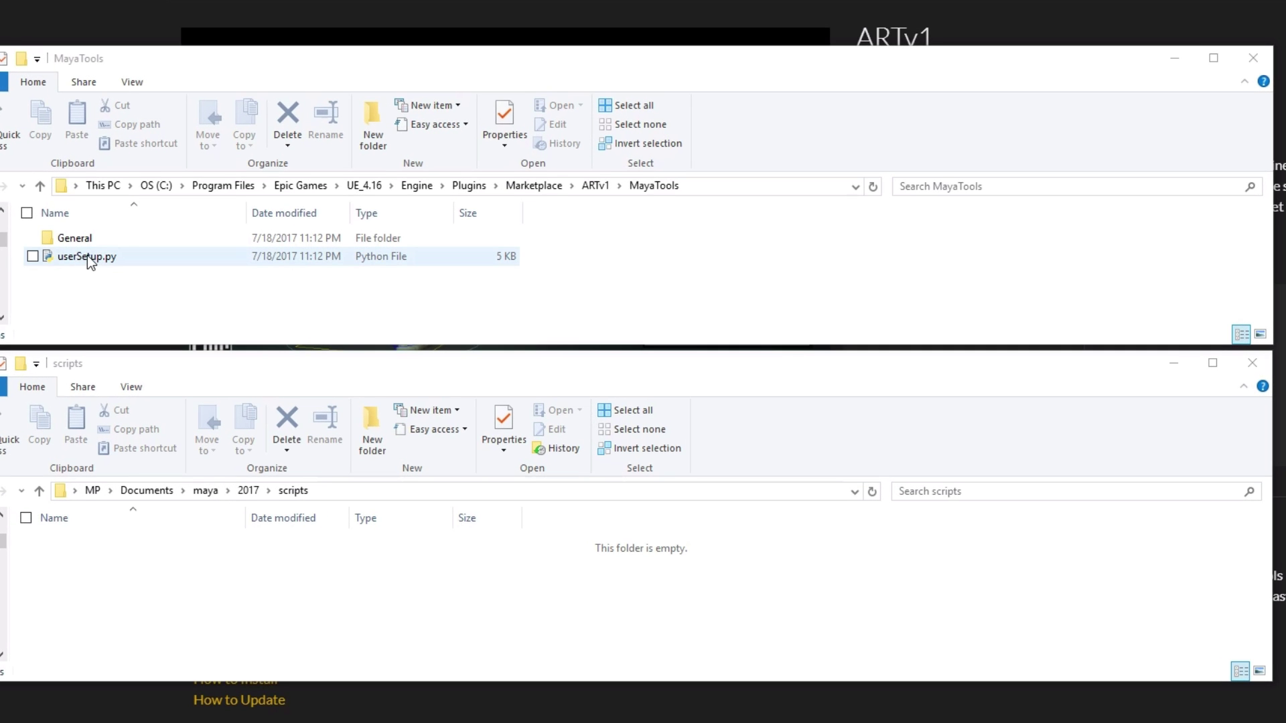
Copy userSetup.py from MayaTools into the Maya 2017 scripts folder and launch Maya
left_click(88, 255)
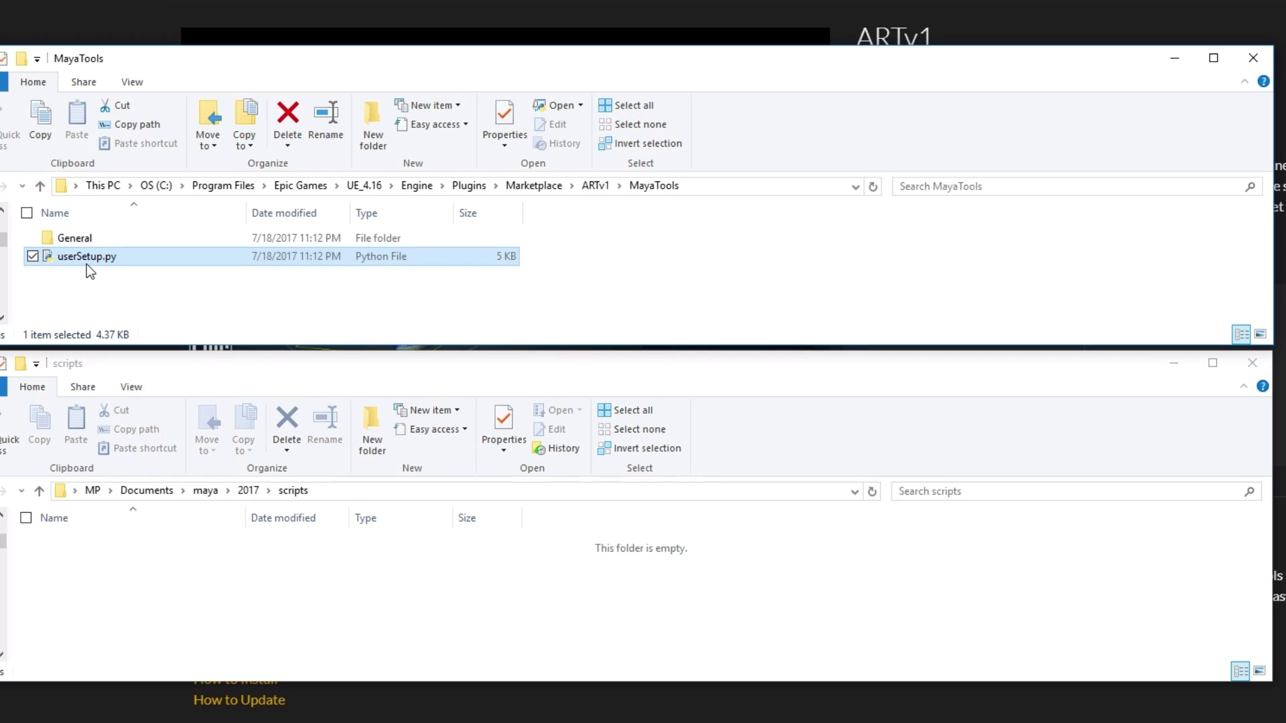
left_click(46, 118)
left_click(63, 589)
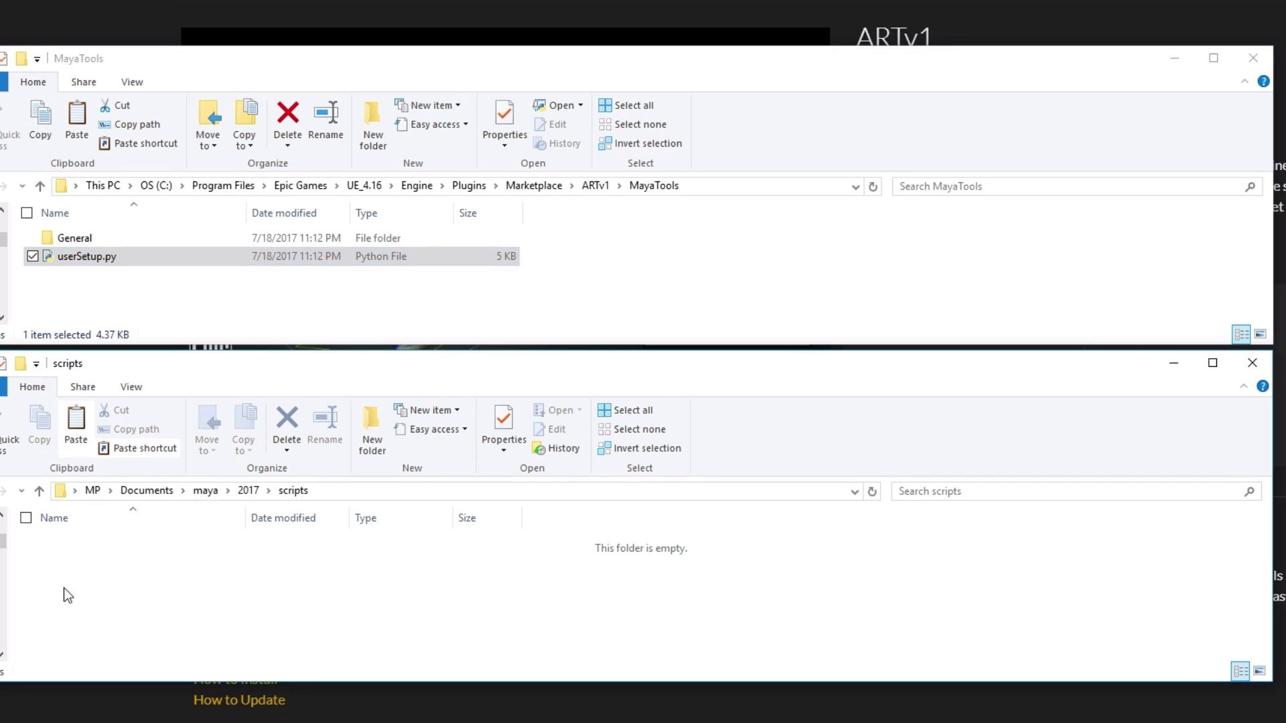
left_click(69, 416)
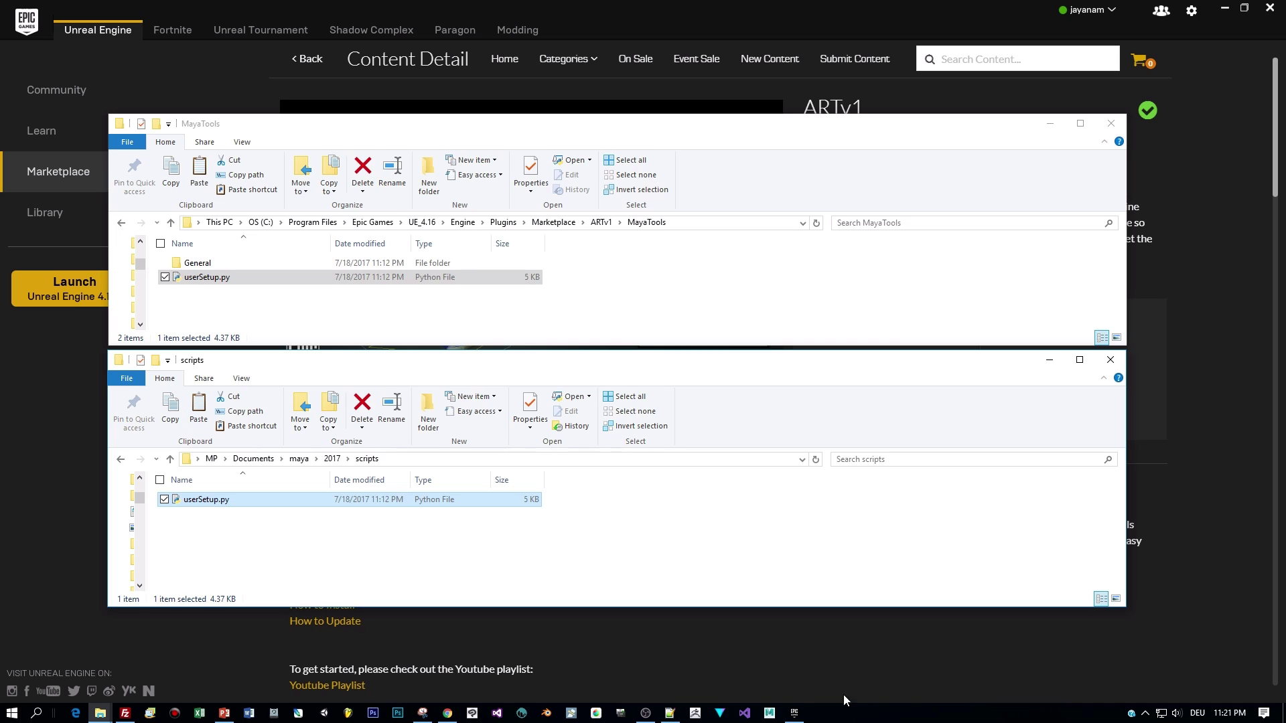
left_click(770, 714)
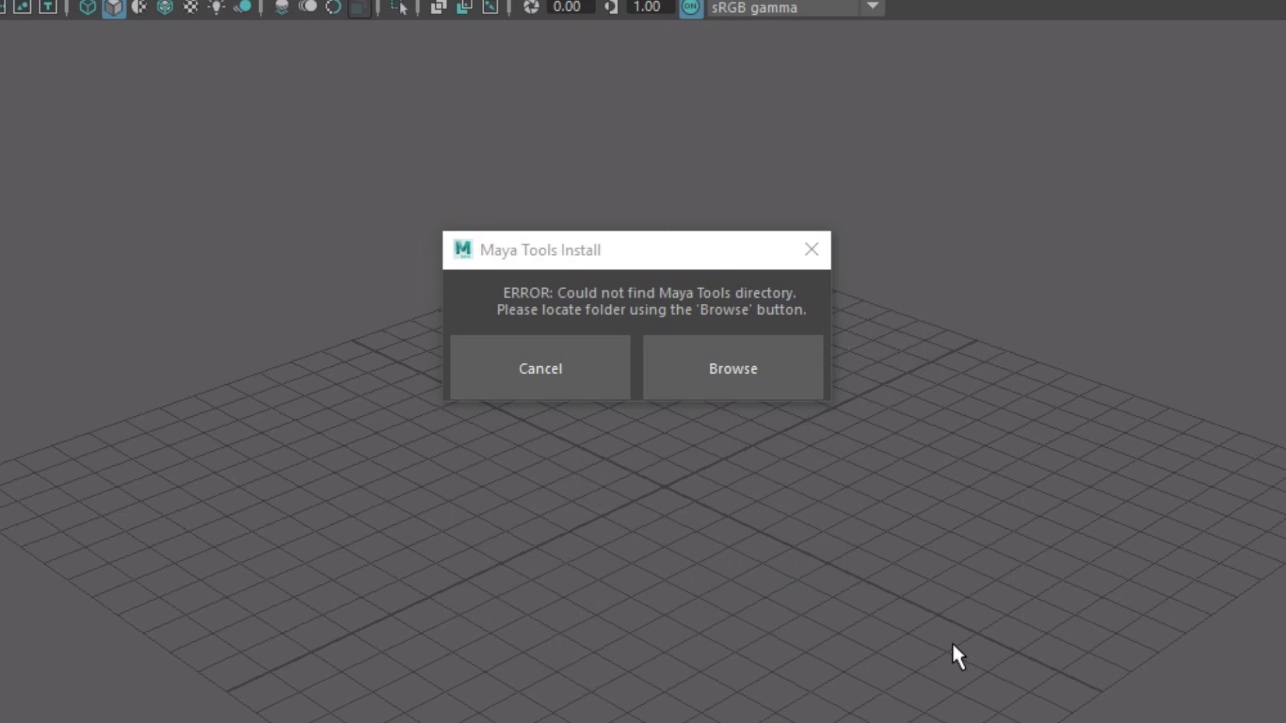
Browse for the tools directory and grab the MayaTools folder path from Explorer
left_click(774, 389)
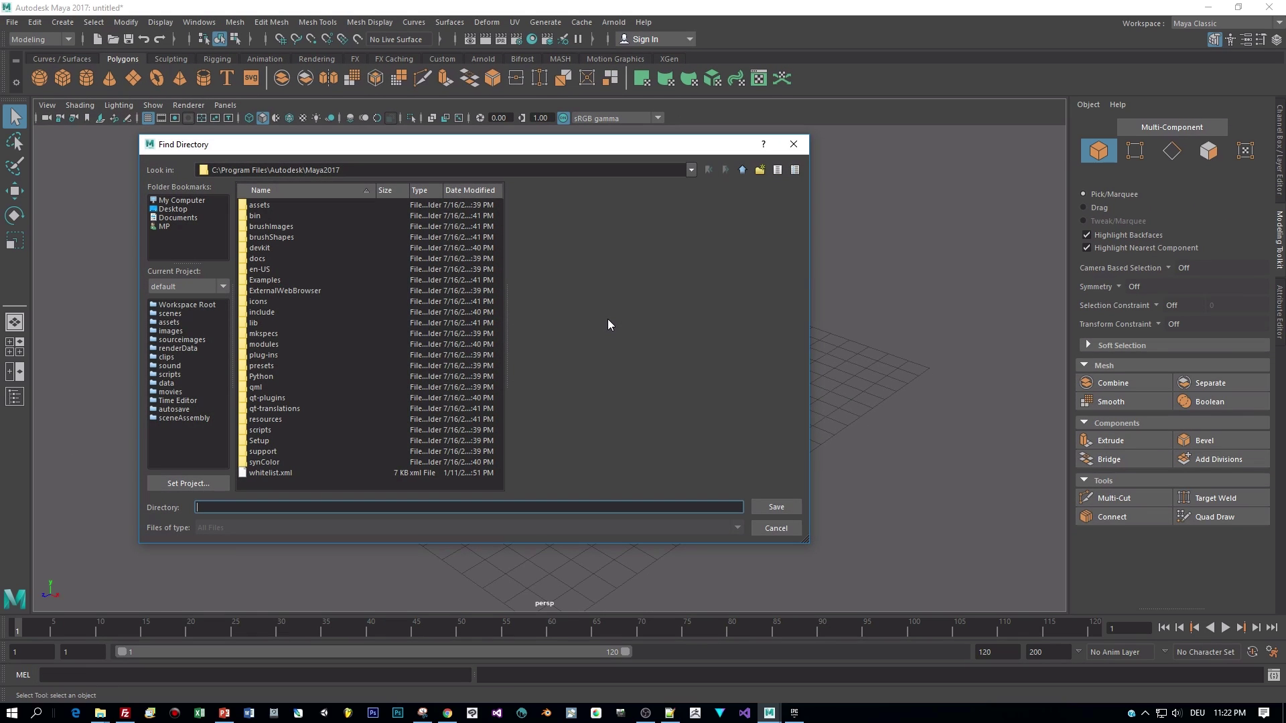
mouse_move(100, 712)
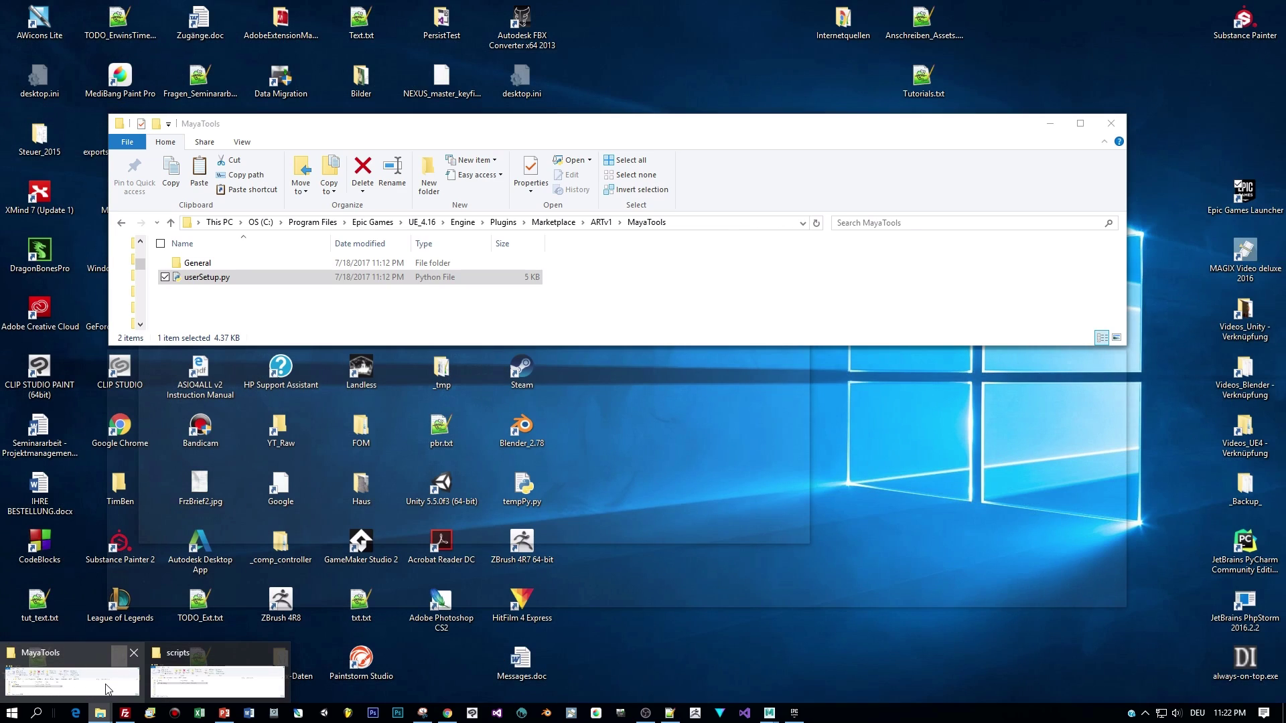
left_click(107, 690)
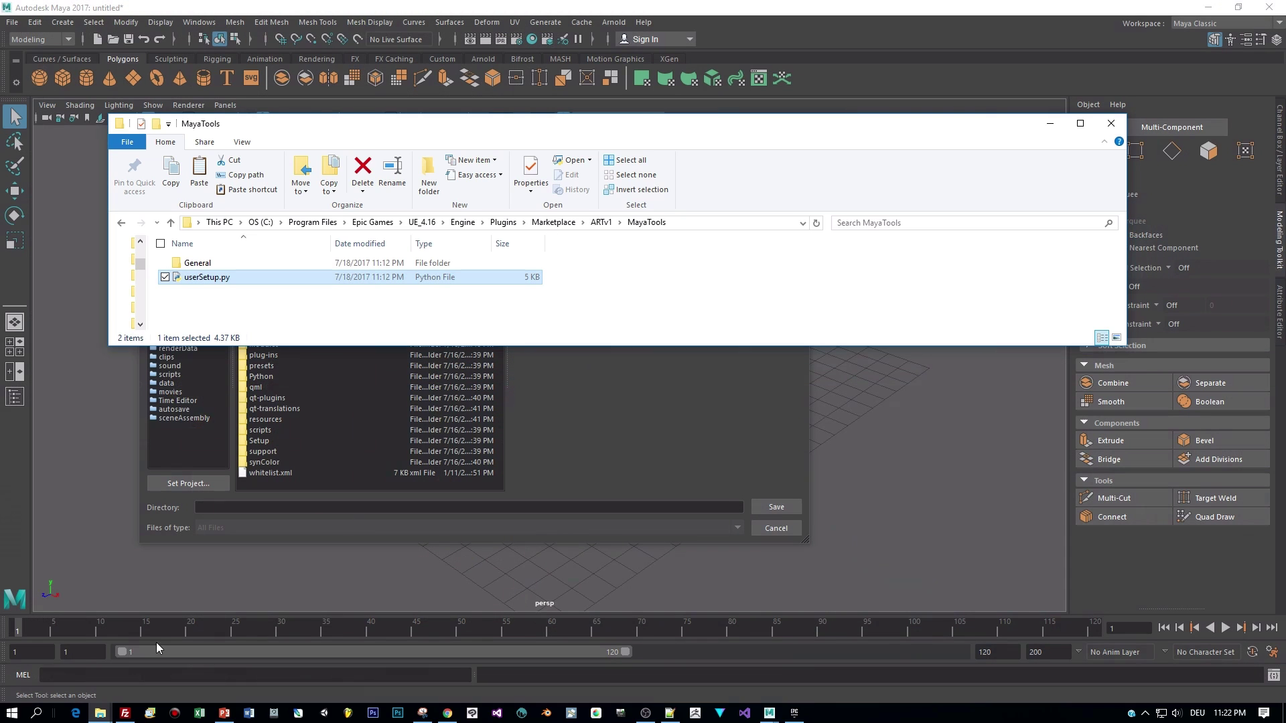
left_click(683, 221)
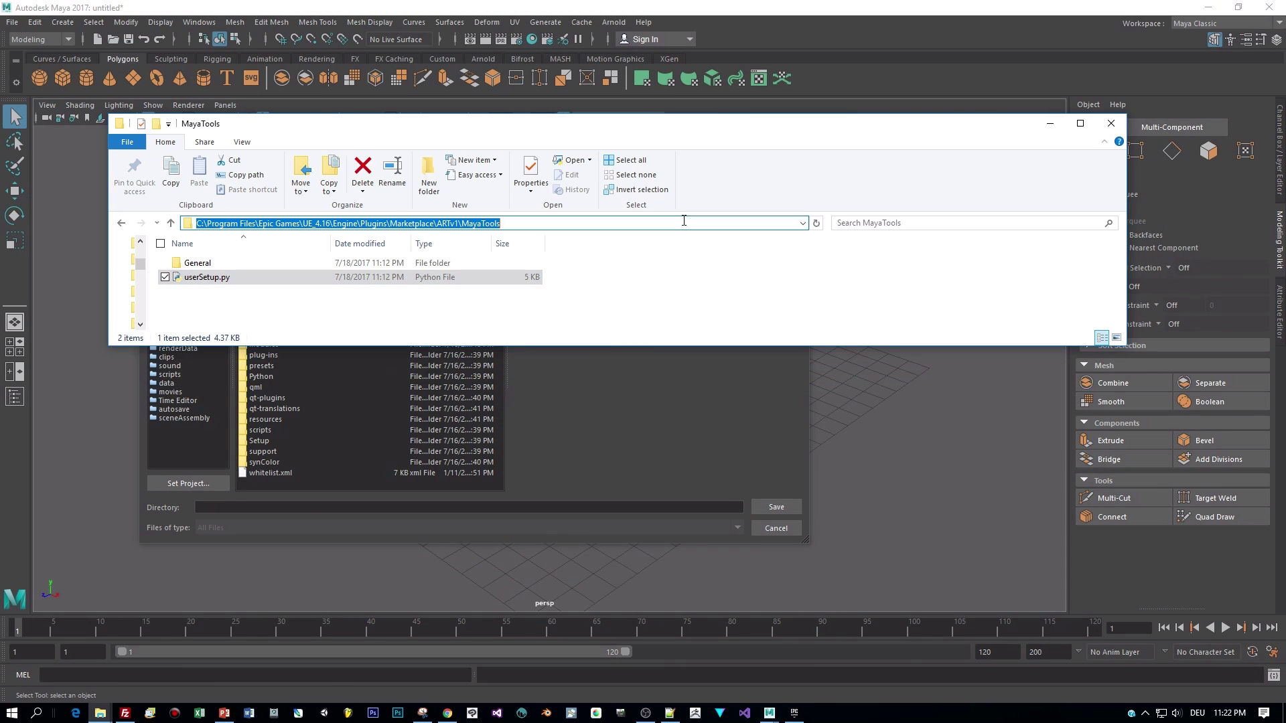
left_click(1049, 123)
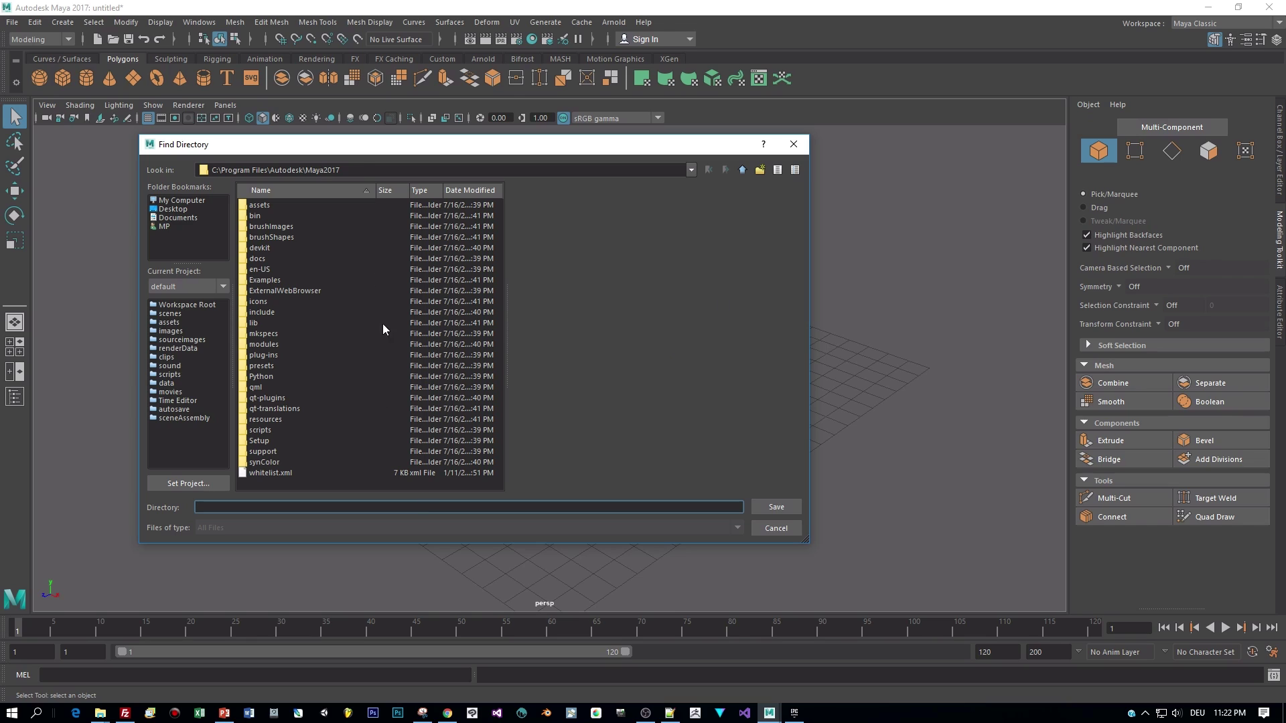
Paste the MayaTools path into the folder picker and save it as the tools directory
left_click(364, 170)
left_click_drag(377, 170, 109, 184)
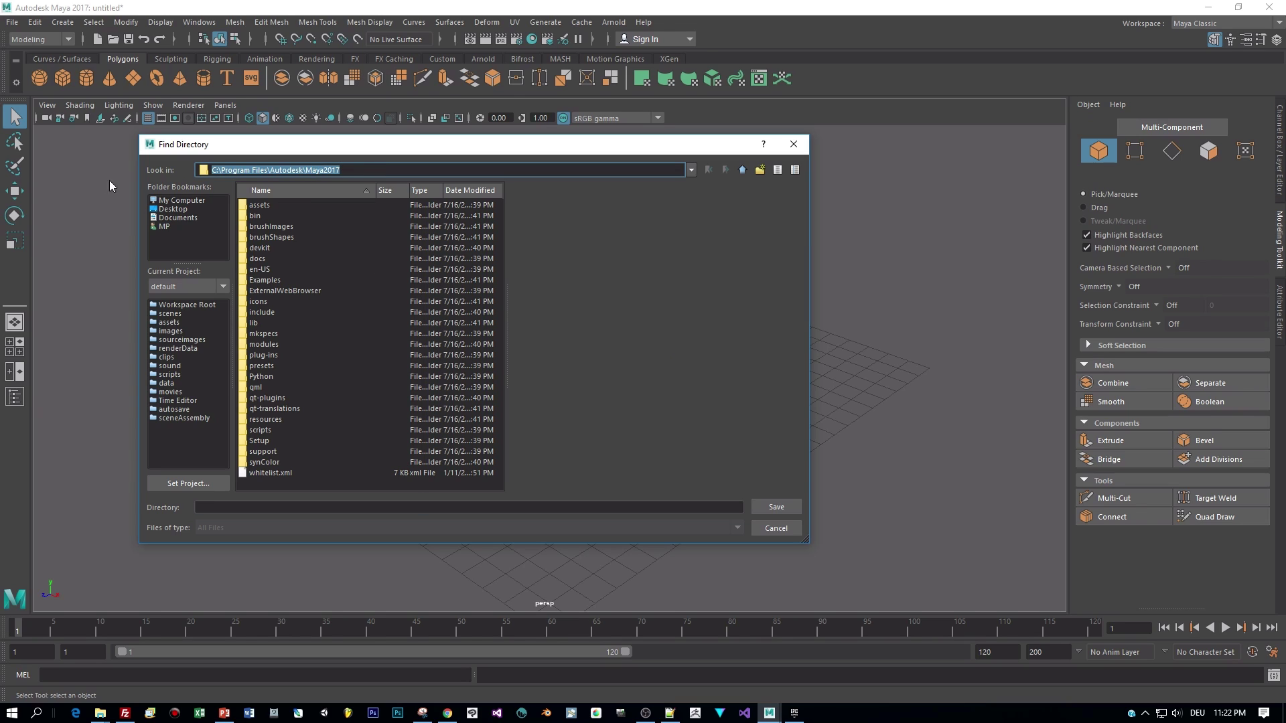
key("ctrl+v")
key("Return")
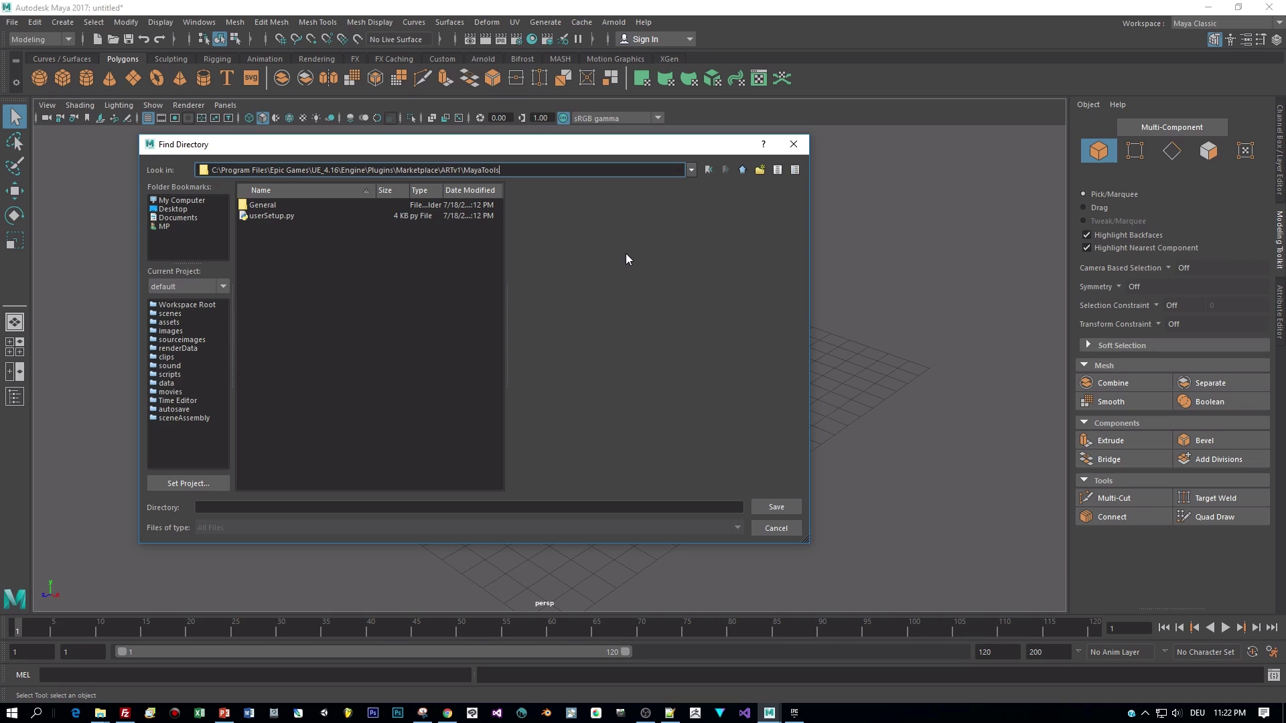
left_click(775, 506)
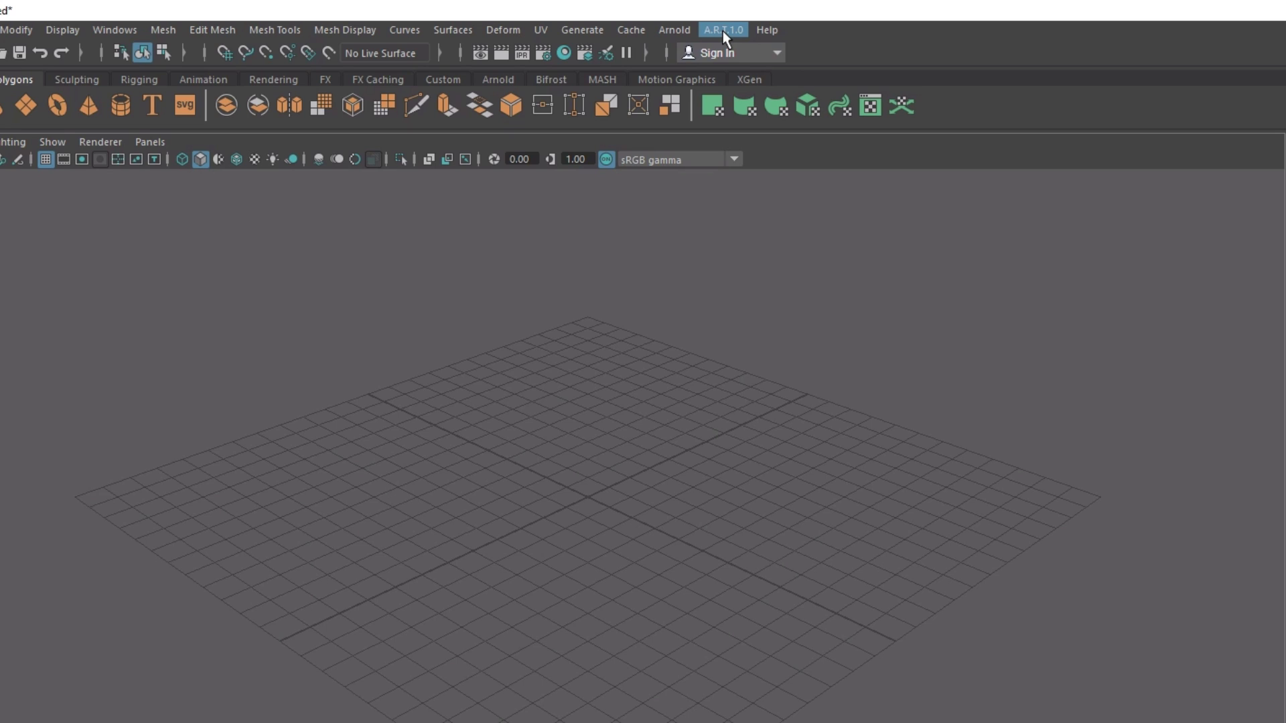
Start Add Character For Animation from the A.R.T. 1.0 menu, keeping the Sample project
left_click(723, 31)
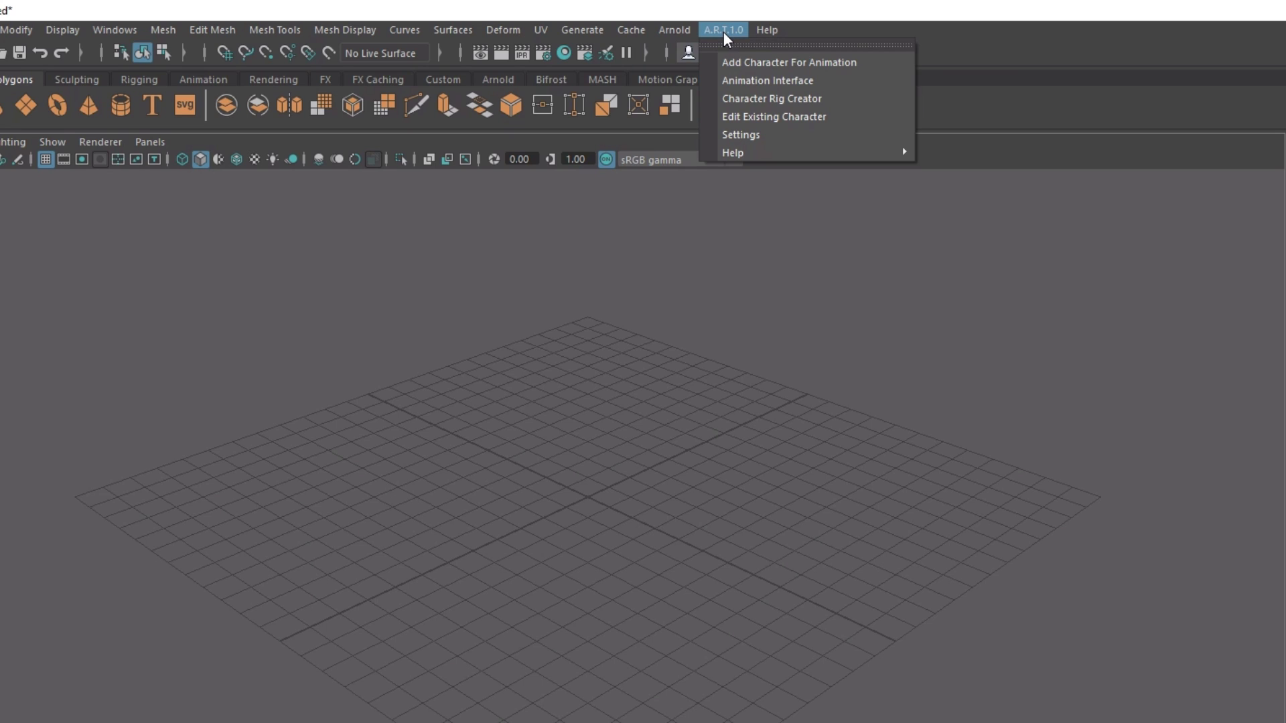
left_click(774, 66)
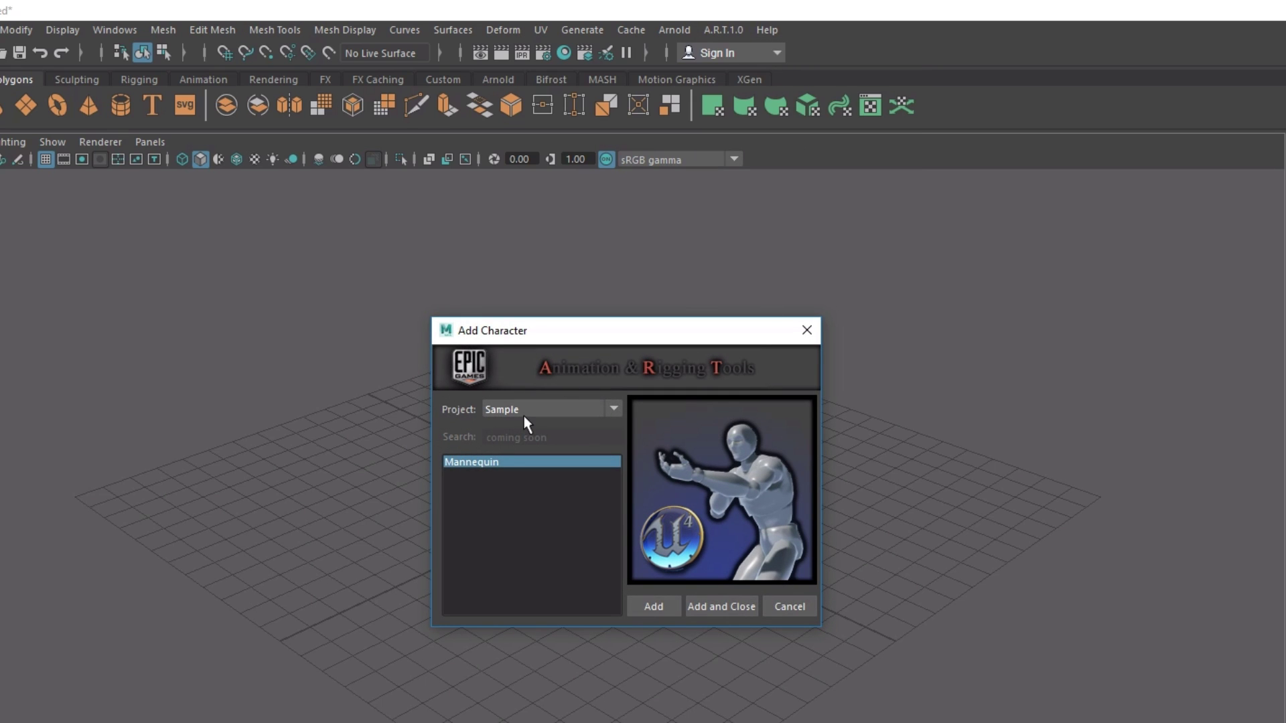
left_click(611, 410)
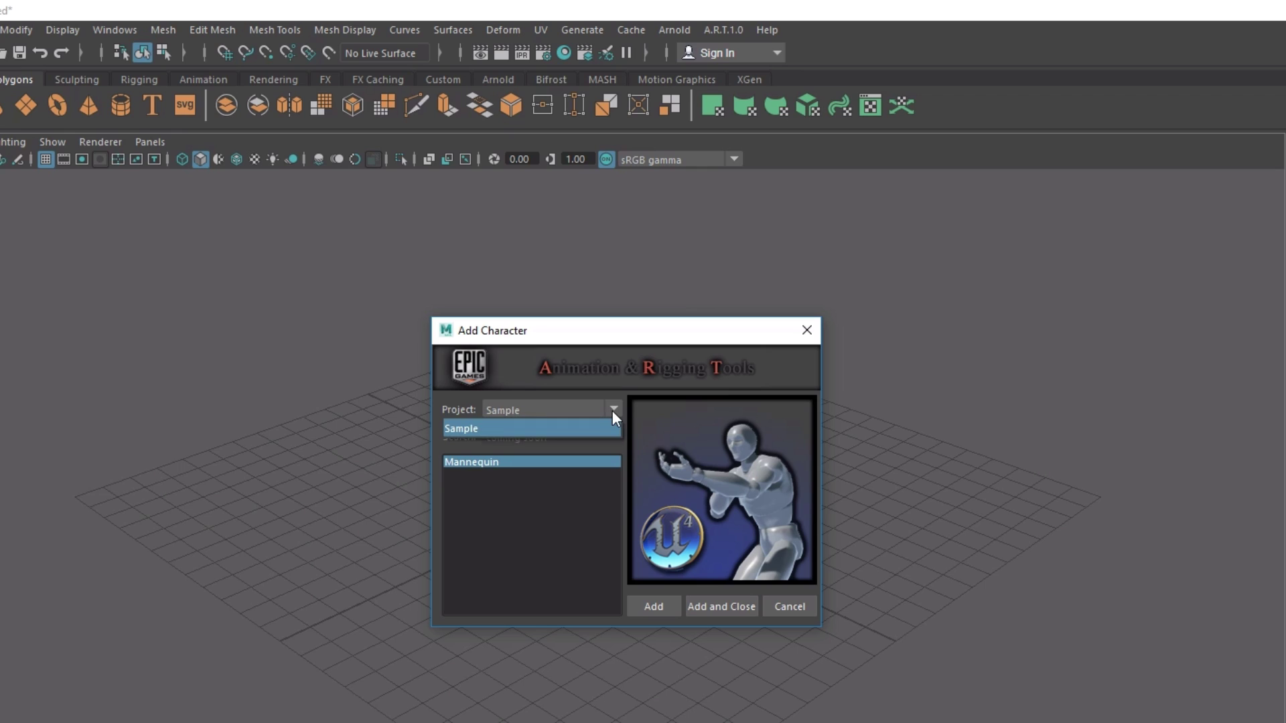
left_click(612, 409)
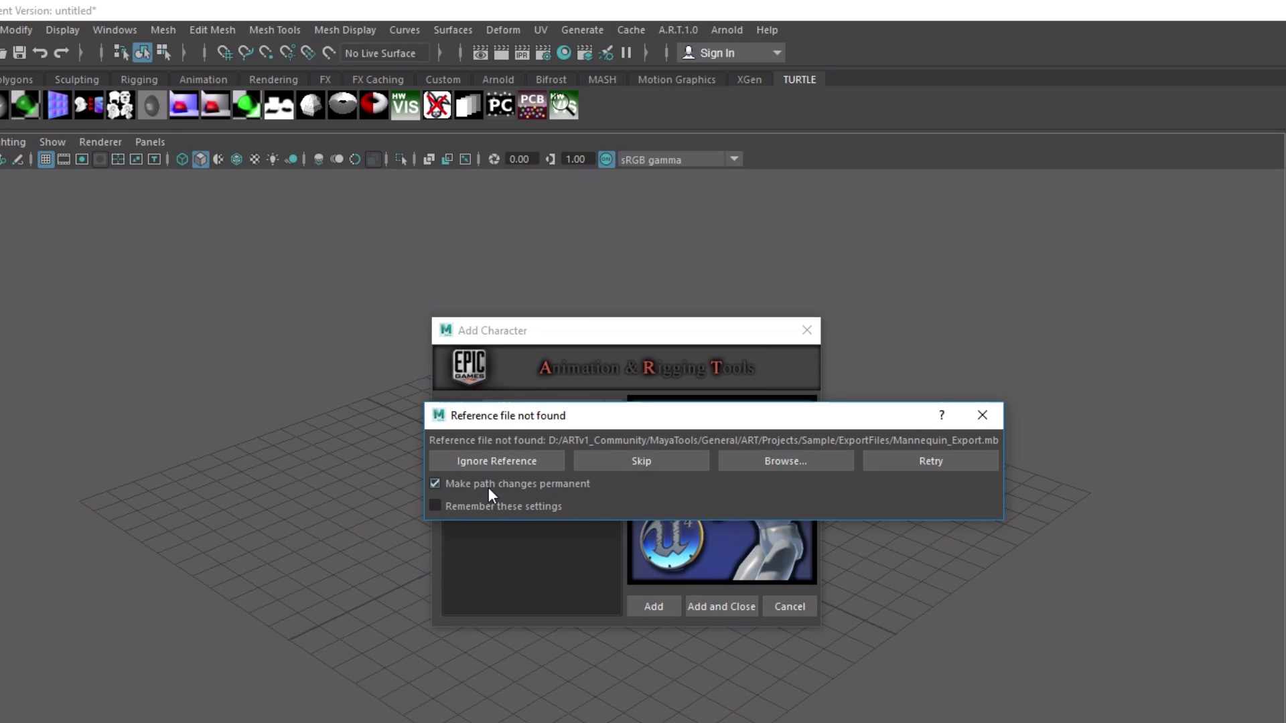
Relink the missing reference to Mannequin_Export.mb in the ARTv1 ExportFiles folder
left_click(776, 460)
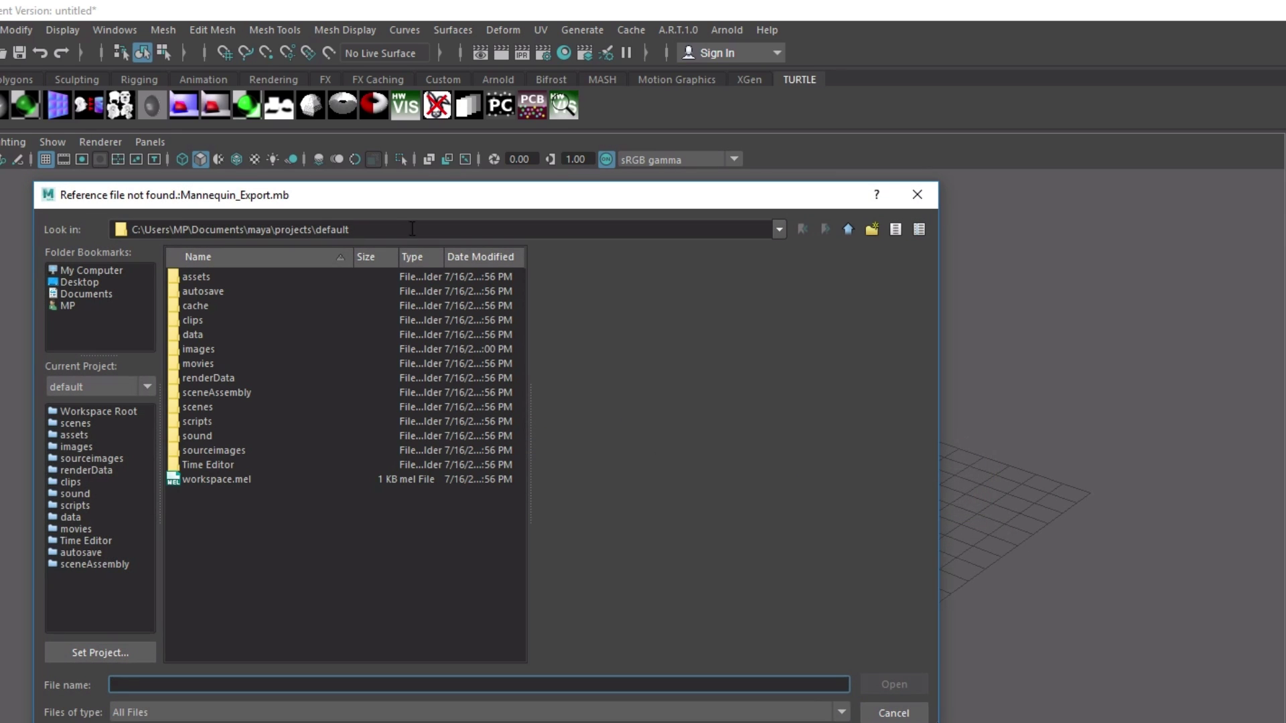
left_click_drag(381, 230, 131, 229)
type("C:\\Program Files\\Epic Games\\UE_4.16\\Engine\\Plugins\\Marketplace\\ARTv1\\MayaTools\\General\\ART\\Projects\\Sample\\ExportFiles")
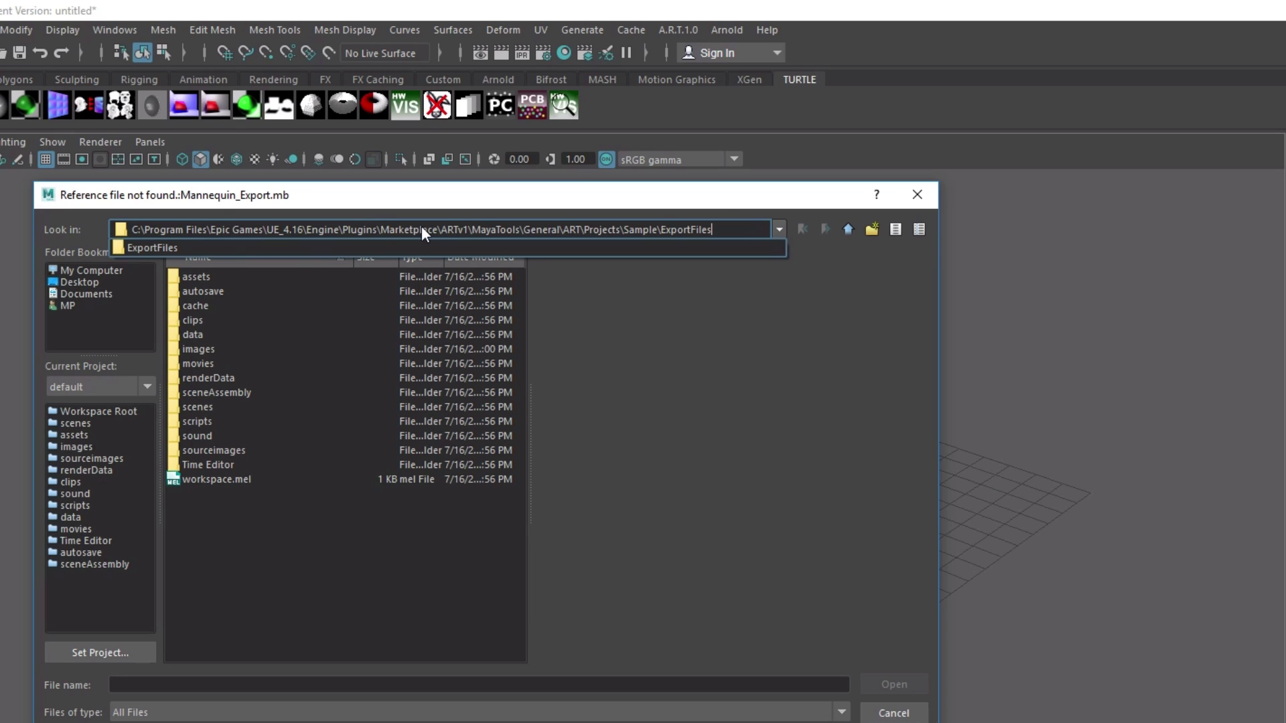
key("Return")
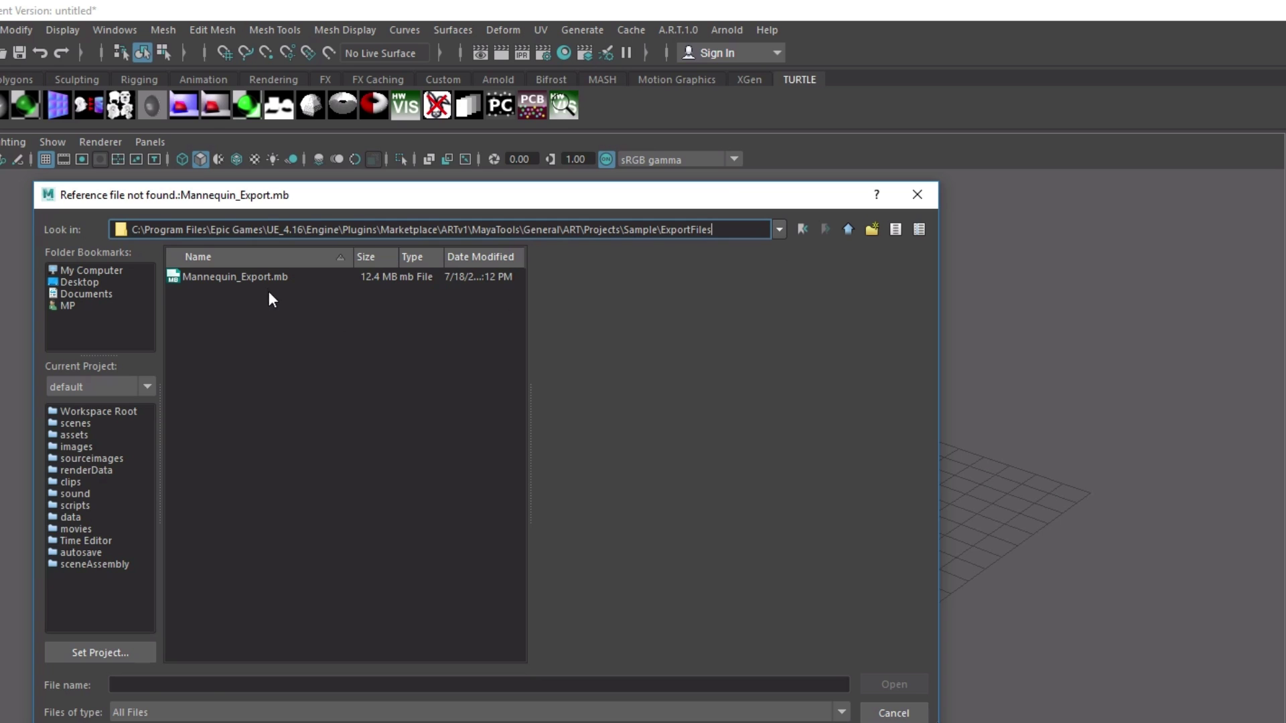
left_click(264, 281)
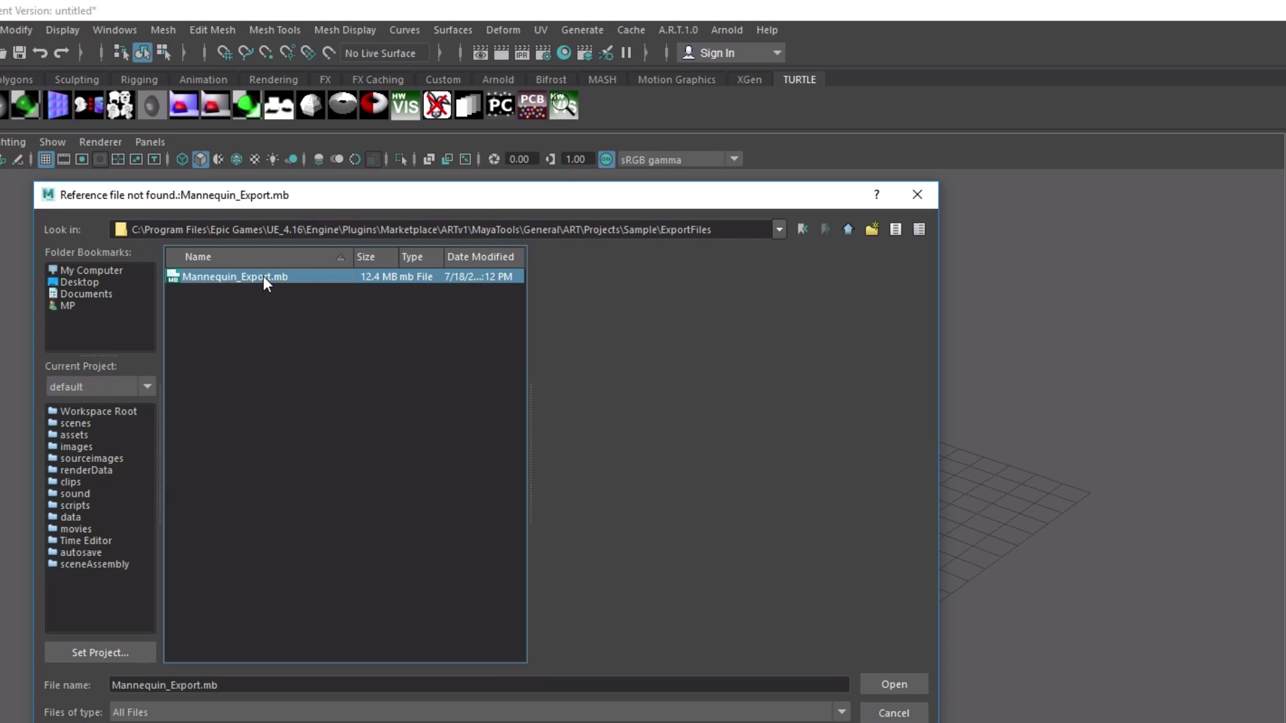
left_click(895, 681)
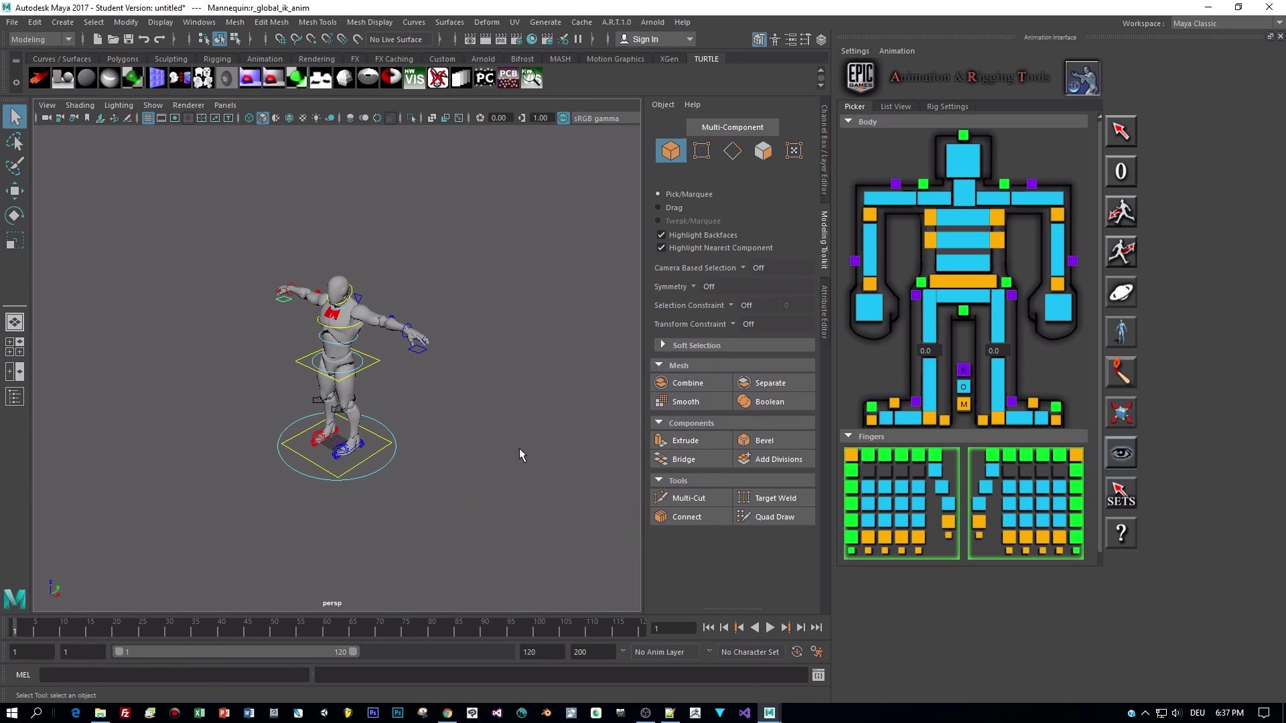
Test-move the Mannequin's hip control up and down along Y, then undo the move
left_click_drag(443, 448, 497, 416, "alt")
scroll(494, 439, "up", 3)
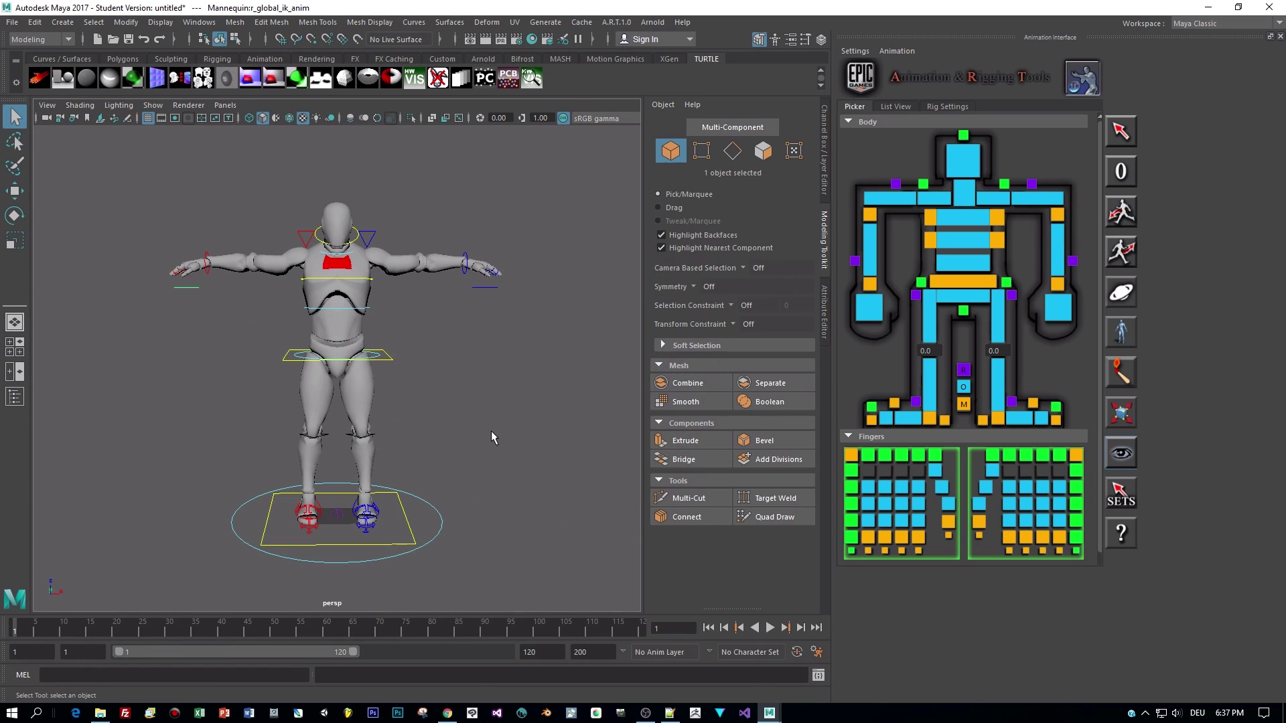
left_click(336, 358)
left_click(14, 215)
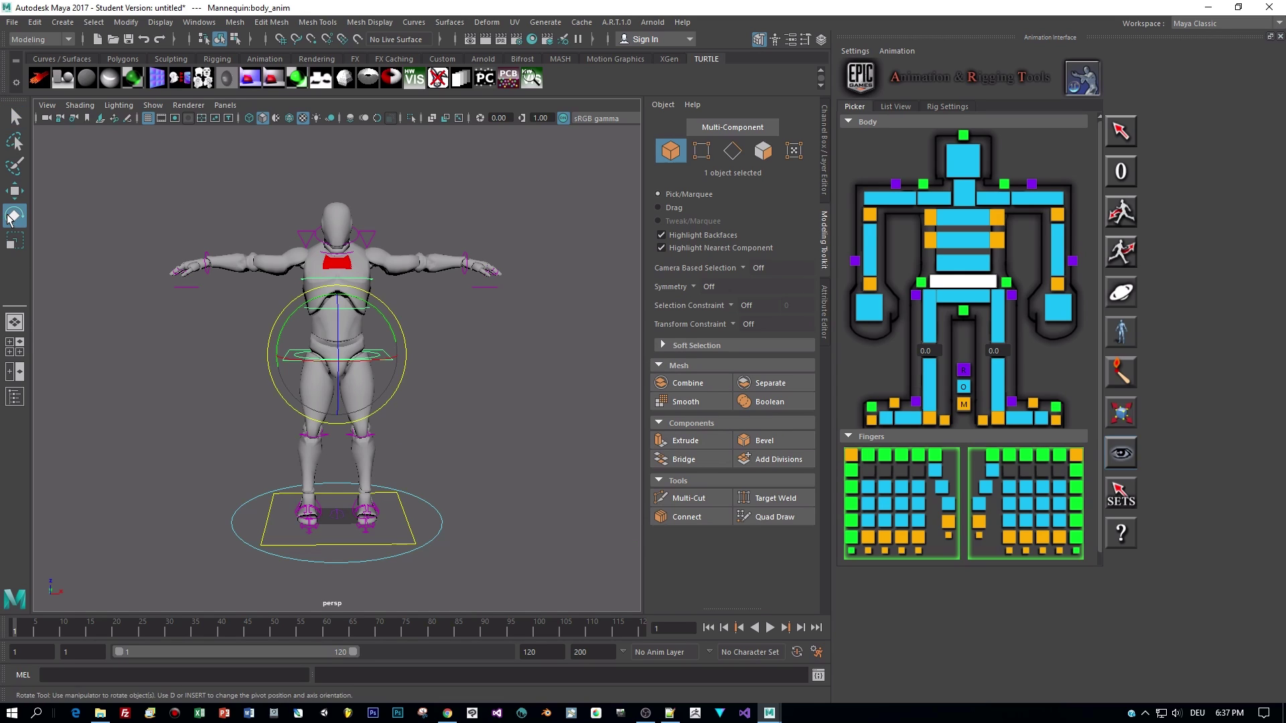
left_click(14, 190)
mouse_move(346, 292)
left_mouse_down()
mouse_move(352, 248)
mouse_move(362, 344)
left_mouse_up()
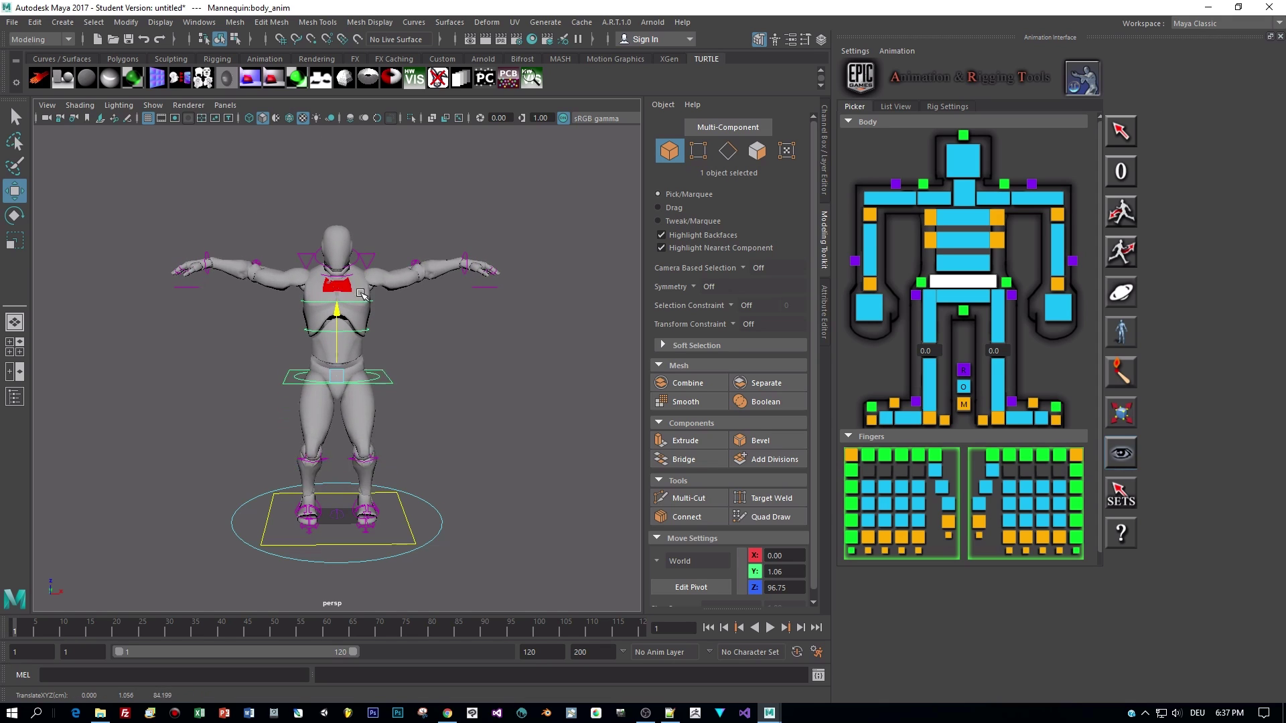
left_click_drag(363, 345, 363, 327)
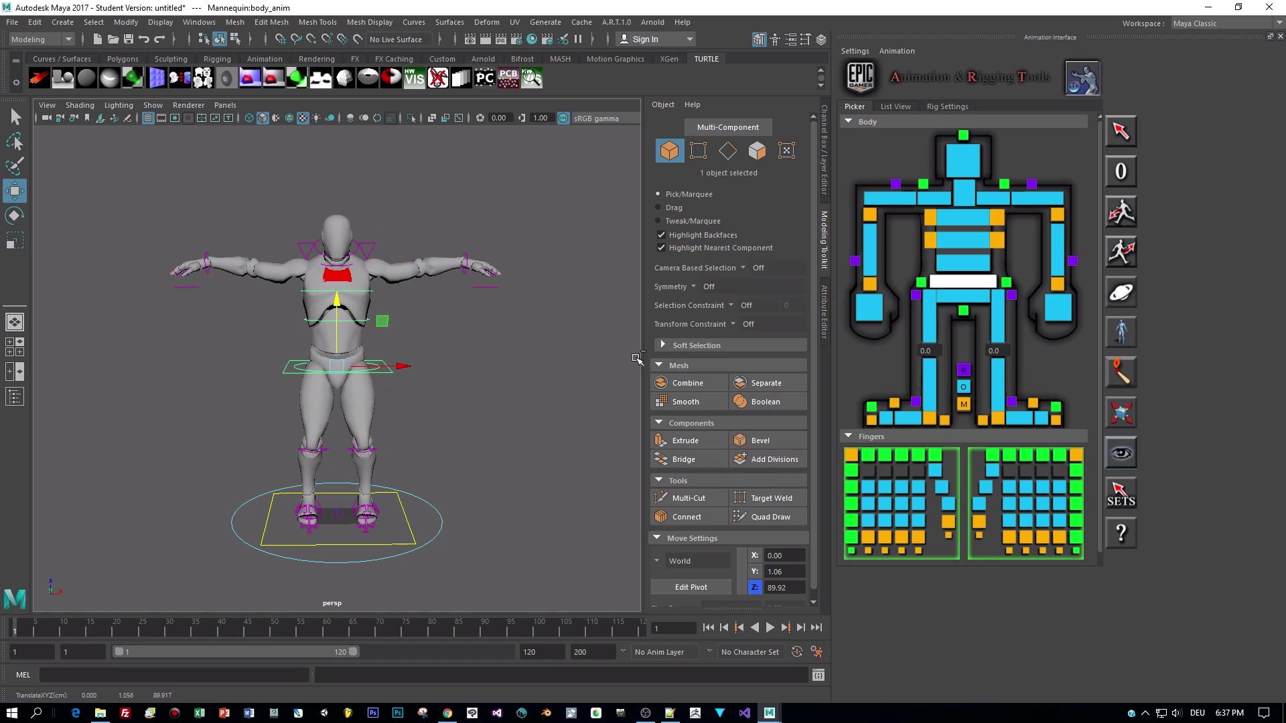
key("ctrl+z")
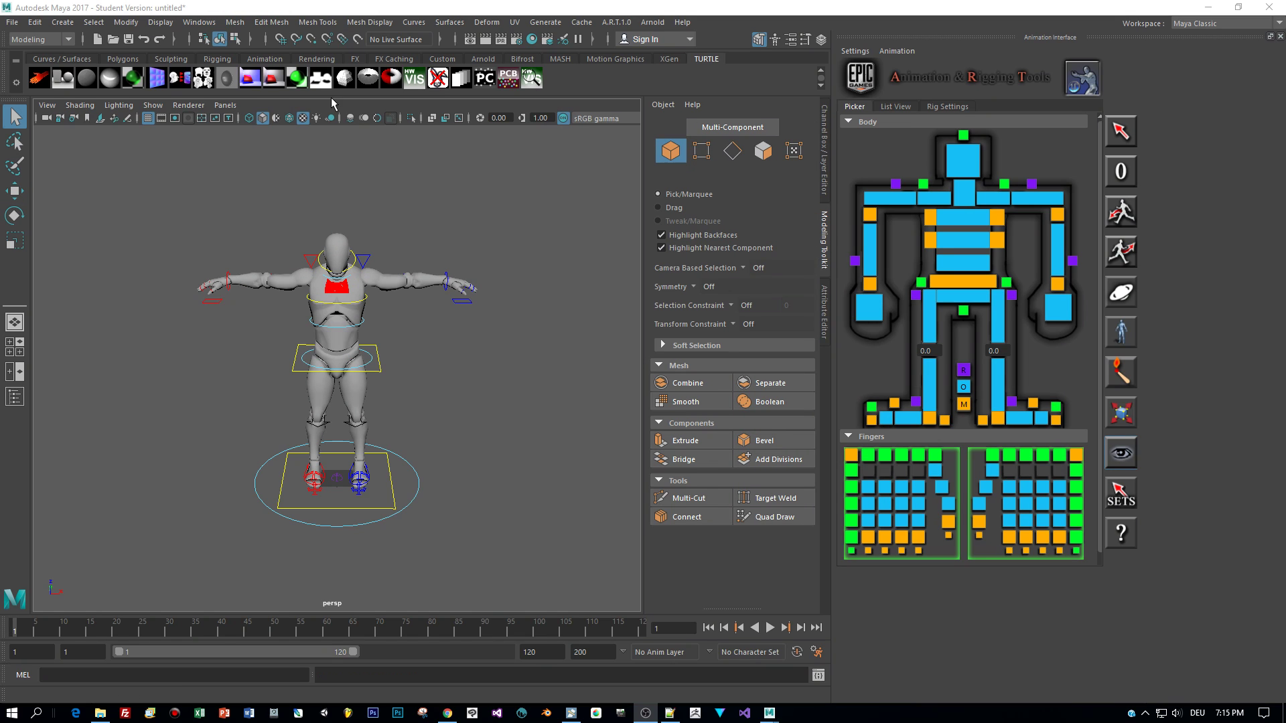
In the Reference Editor, select MannequinRN and its whole unresolved reference path
left_click(13, 22)
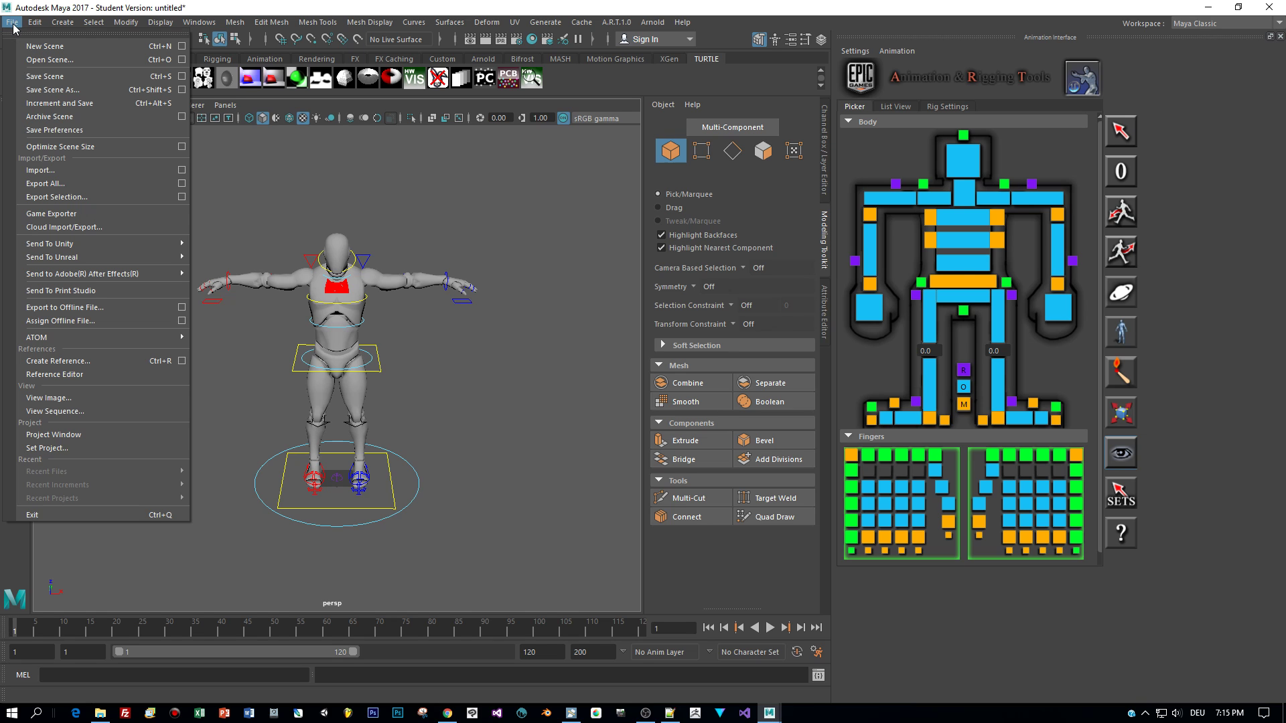
left_click(70, 374)
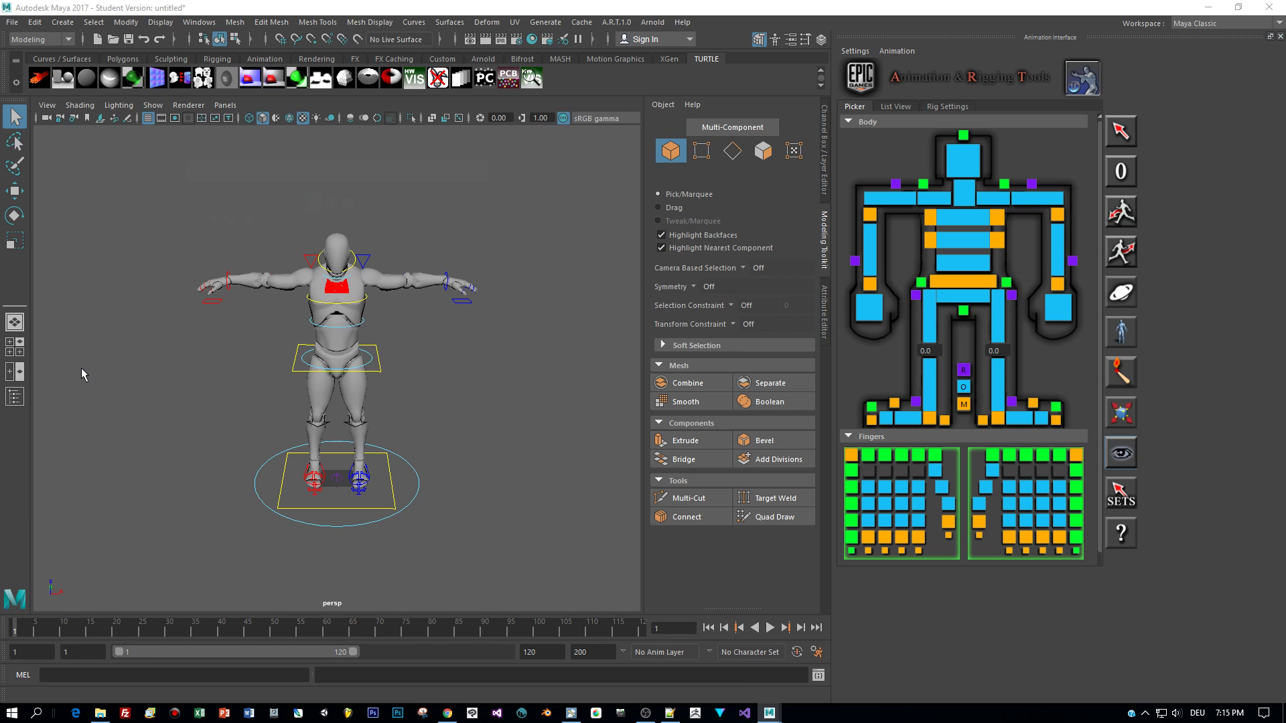
left_click(301, 312)
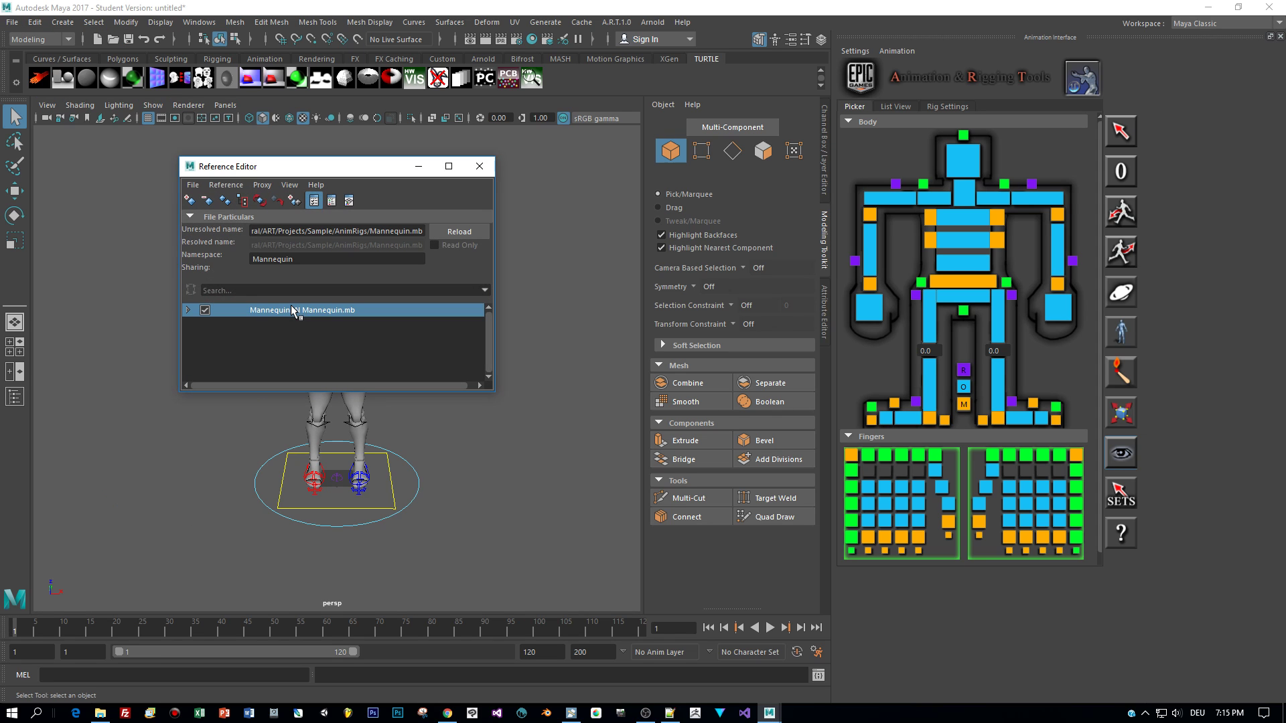
left_click_drag(413, 231, 170, 216)
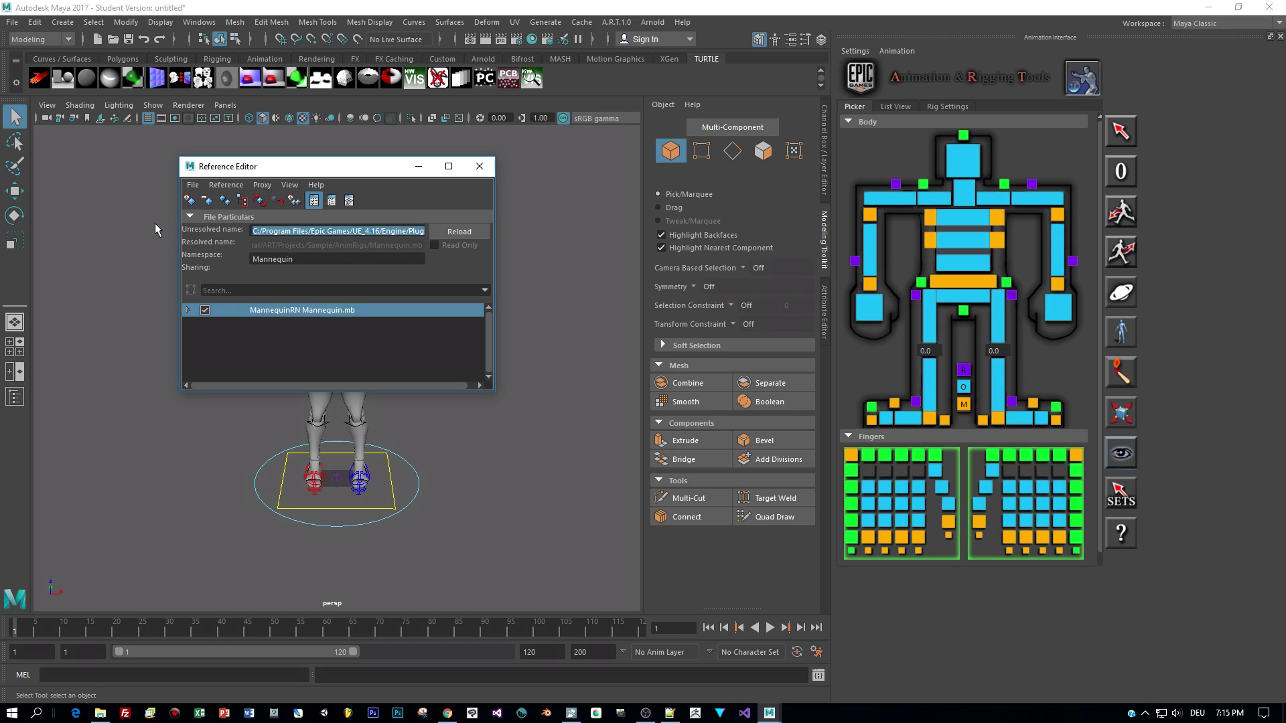
Use the reference file commands to fix the path, then return to the A.R.T. 1.0 menu
left_click(194, 185)
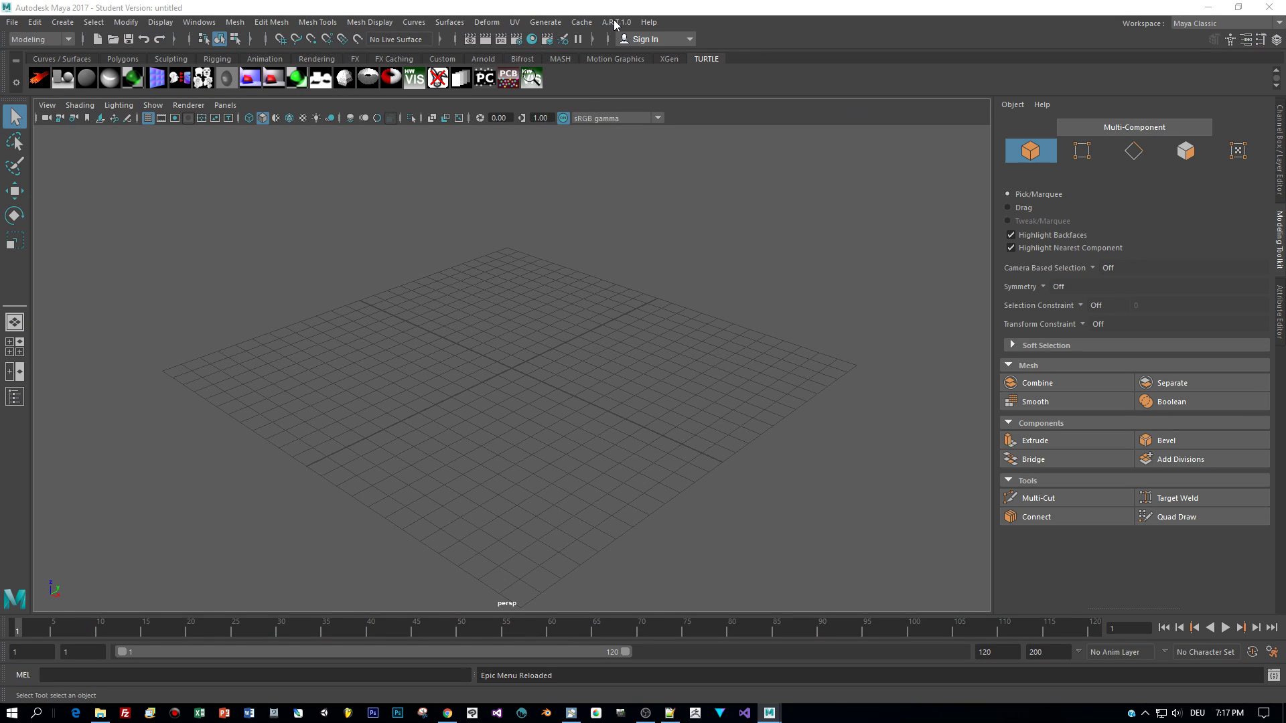
left_click(615, 22)
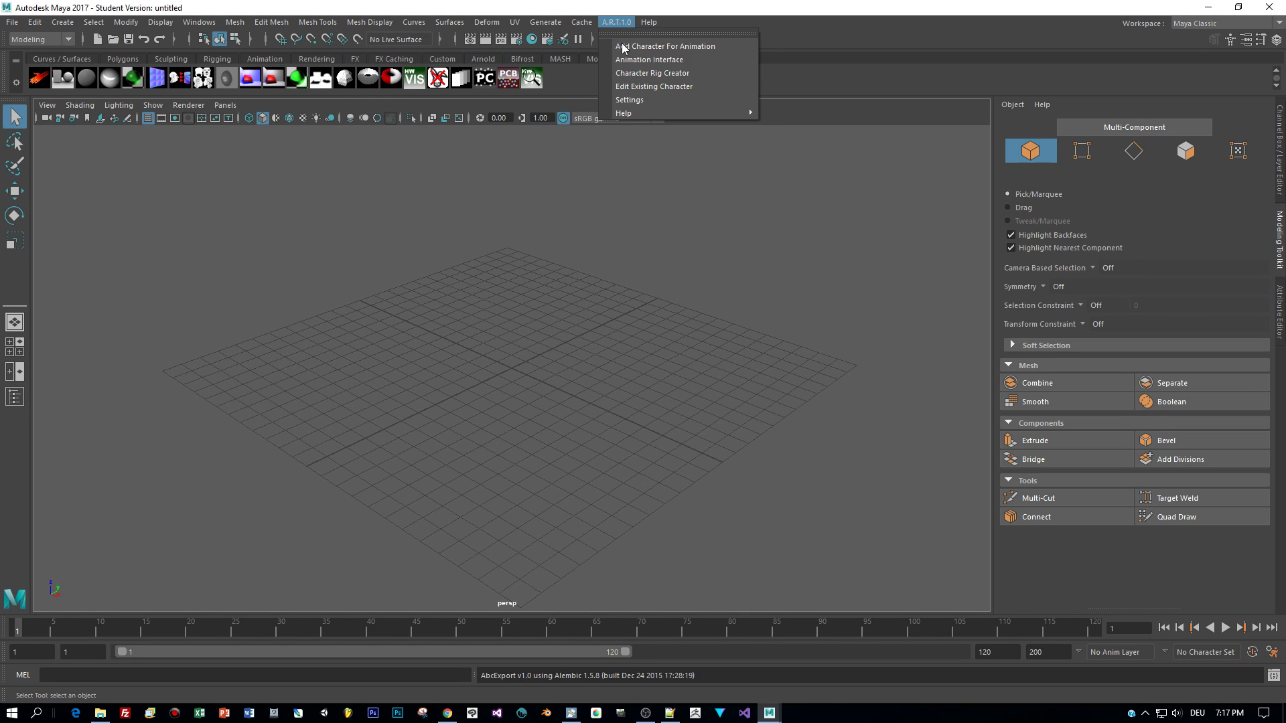
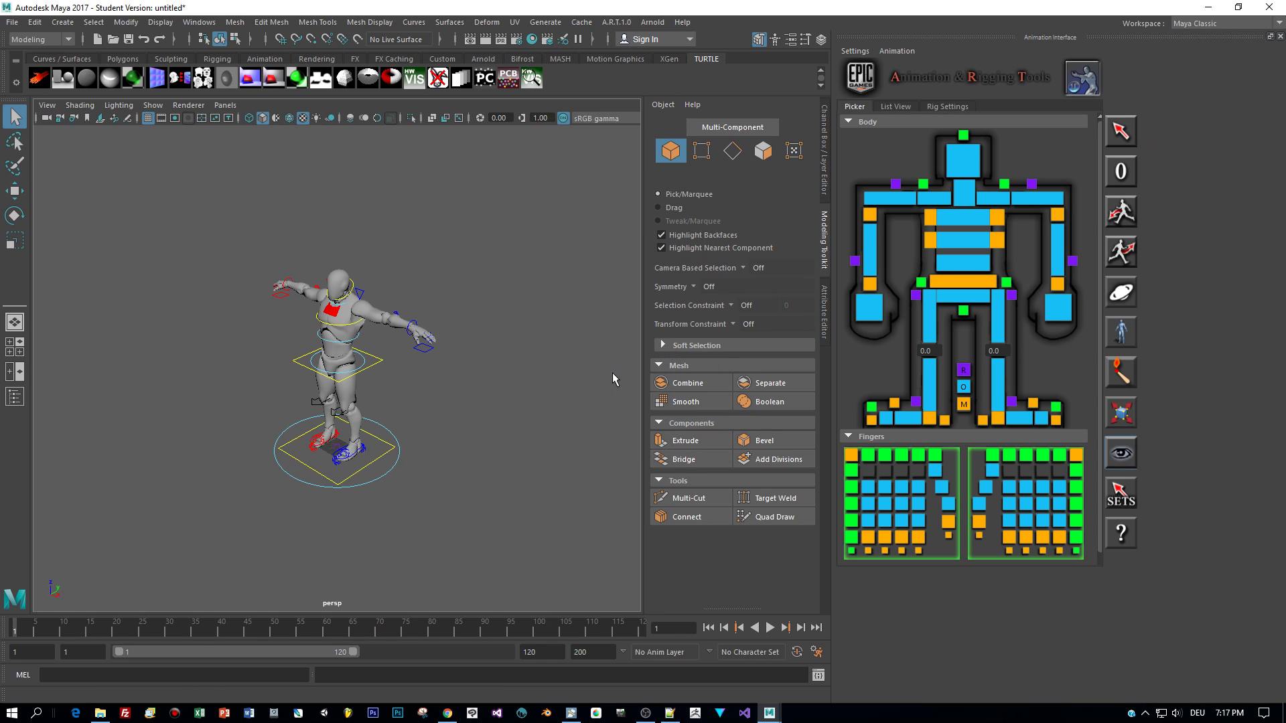
scroll(438, 398, "up", 3)
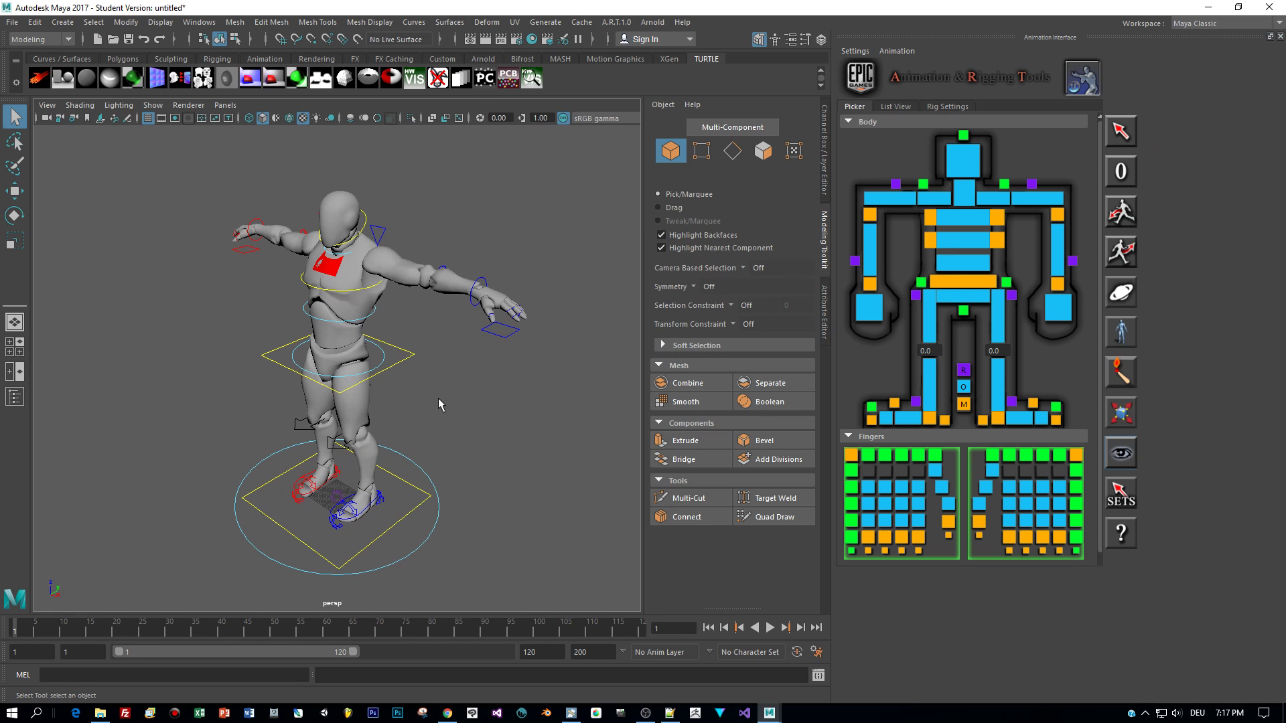
Orbit the perspective view to face the rigged mannequin straight on from the front
left_click_drag(440, 398, 519, 394, "alt")
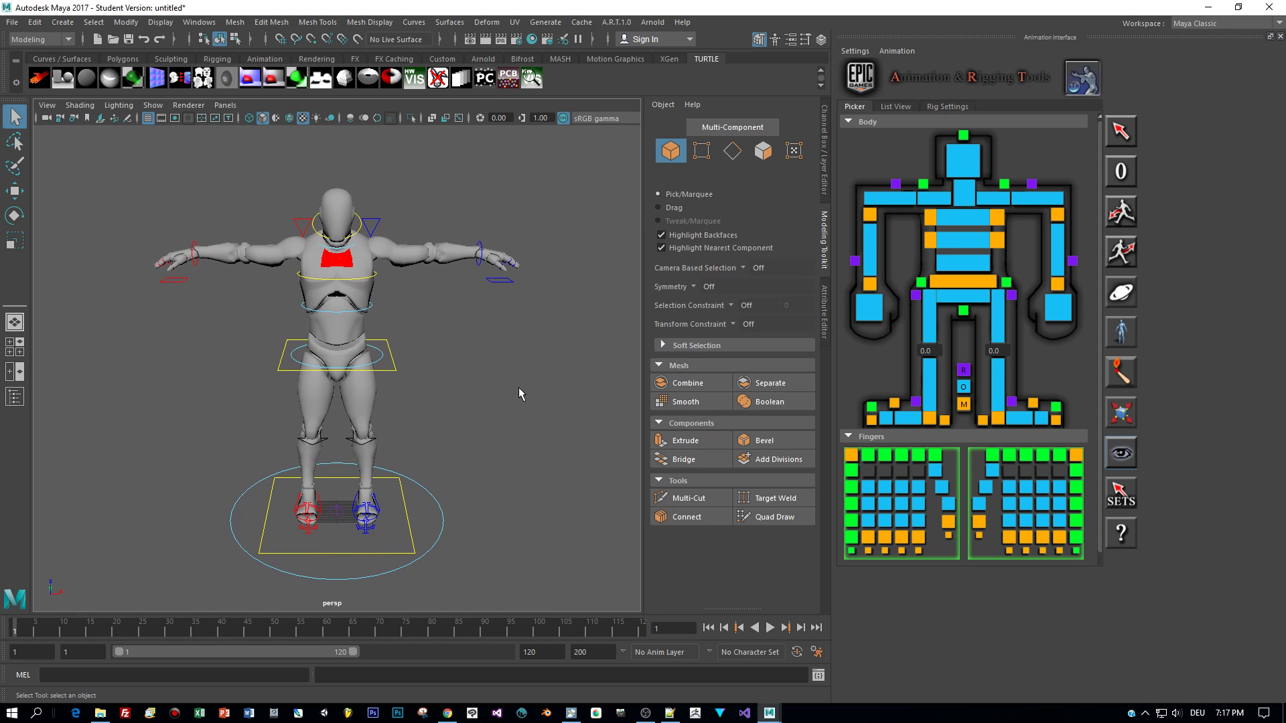